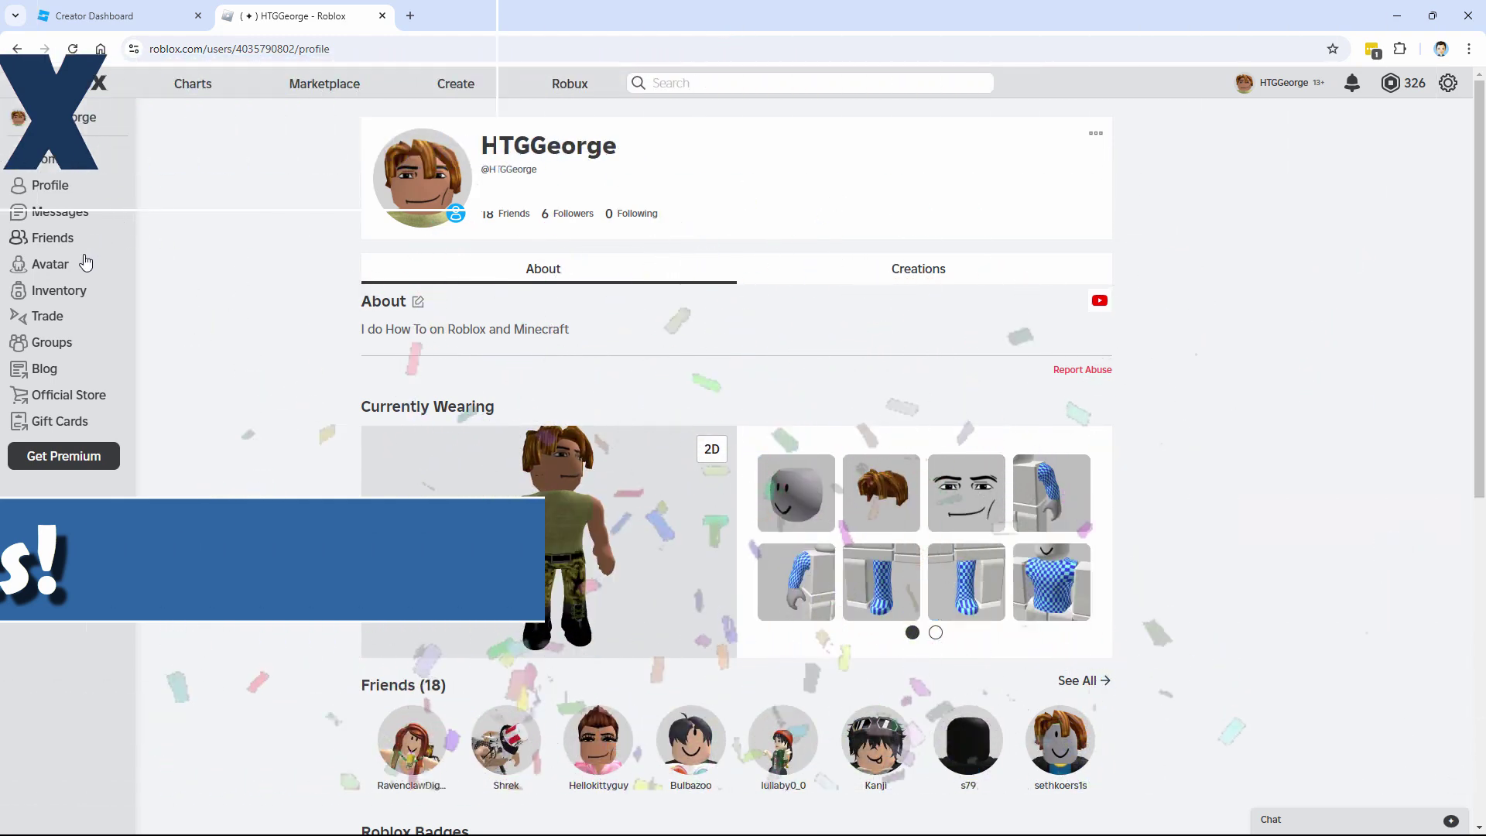
Step: Switch from the profile page to the Avatar Editor via the sidebar's Avatar entry
click(62, 265)
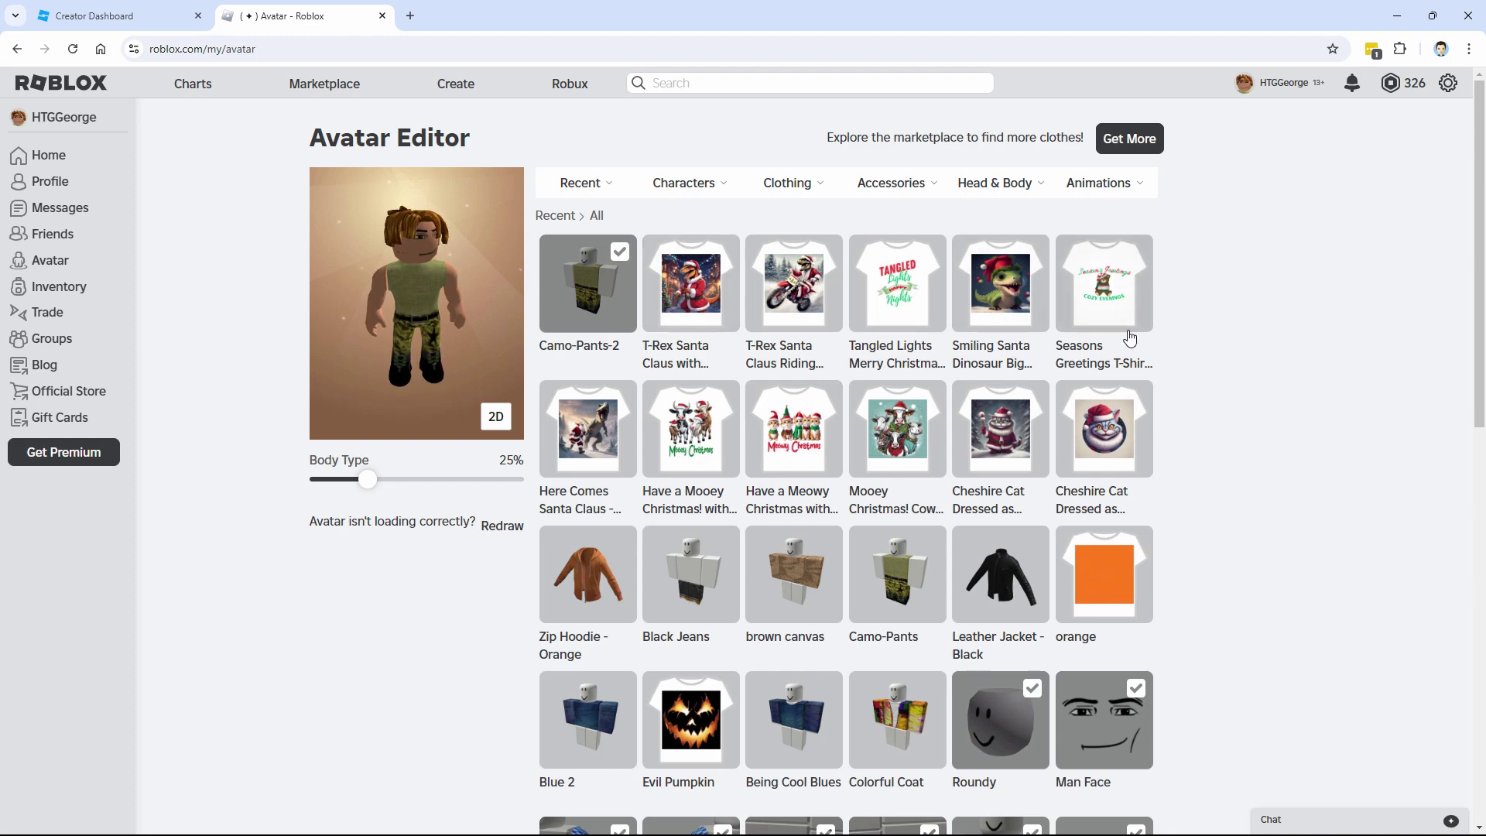
Step: Try on the Meowy, Cheshire Cat and Mooey Christmas T-shirts, ending in the Mooey shirt
click(810, 435)
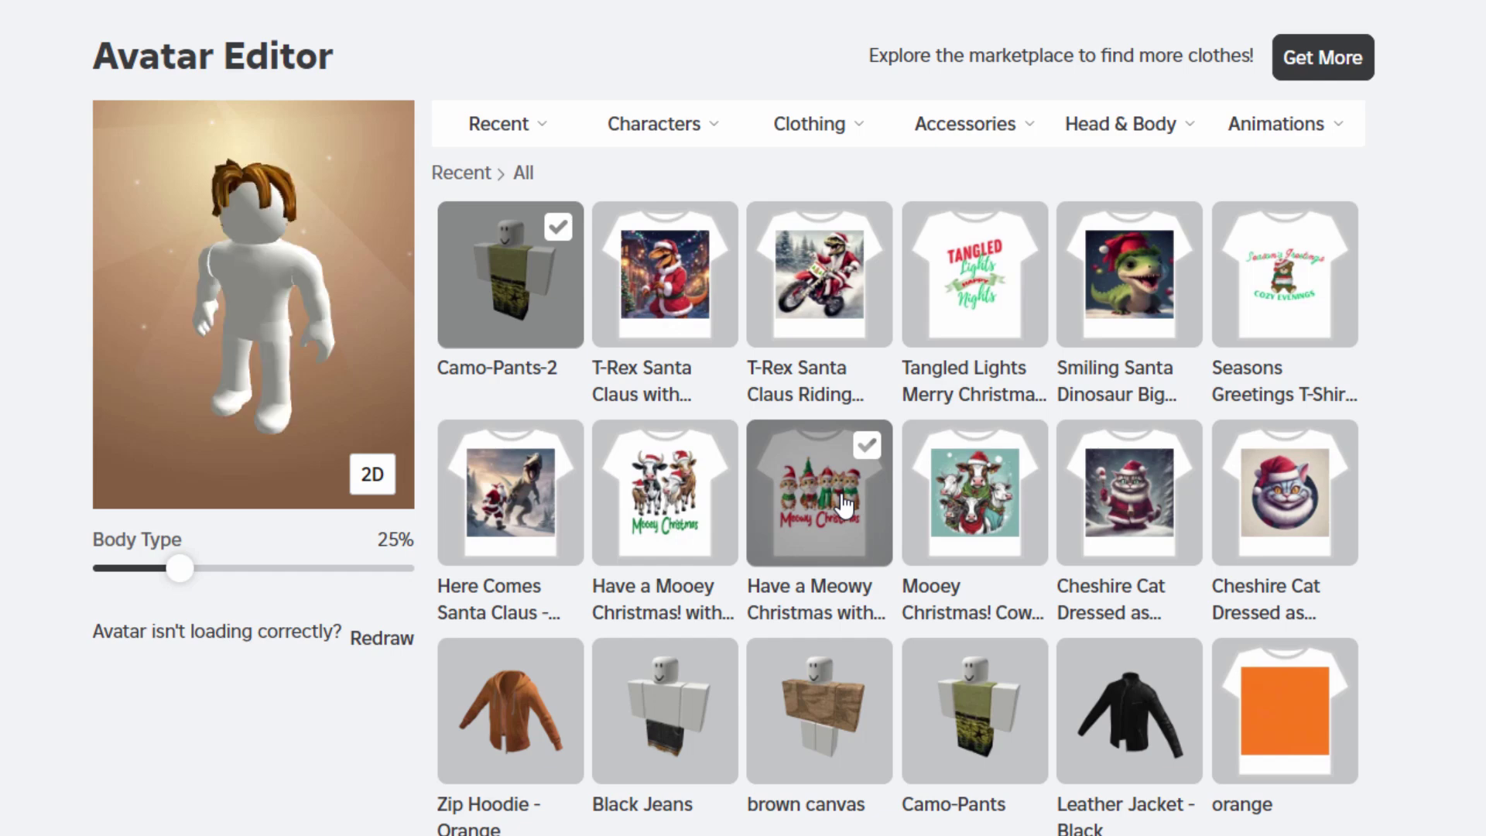
scroll(286, 381, up, 3)
drag(286, 379, 244, 401)
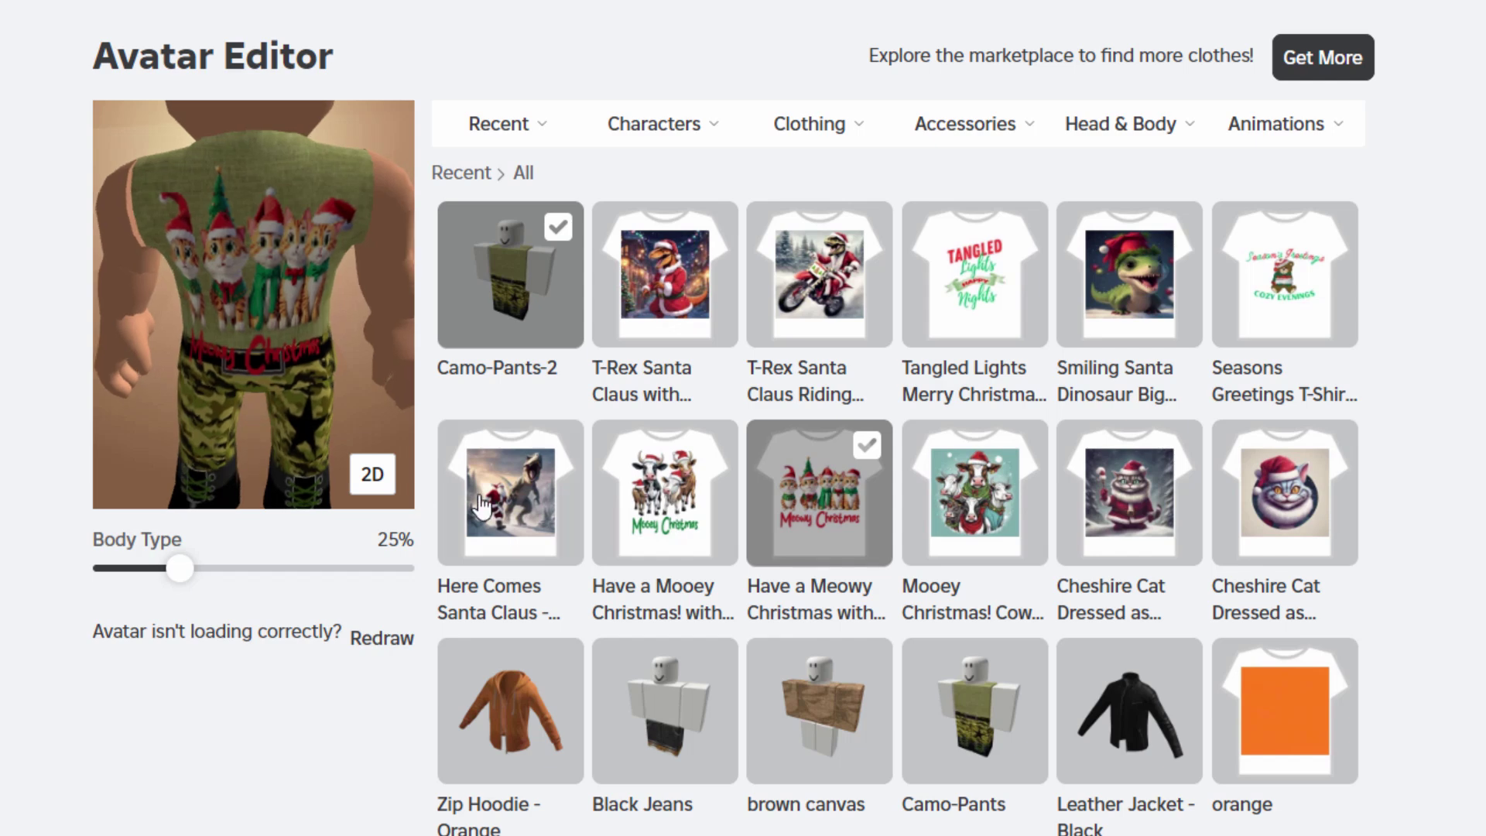
click(1336, 515)
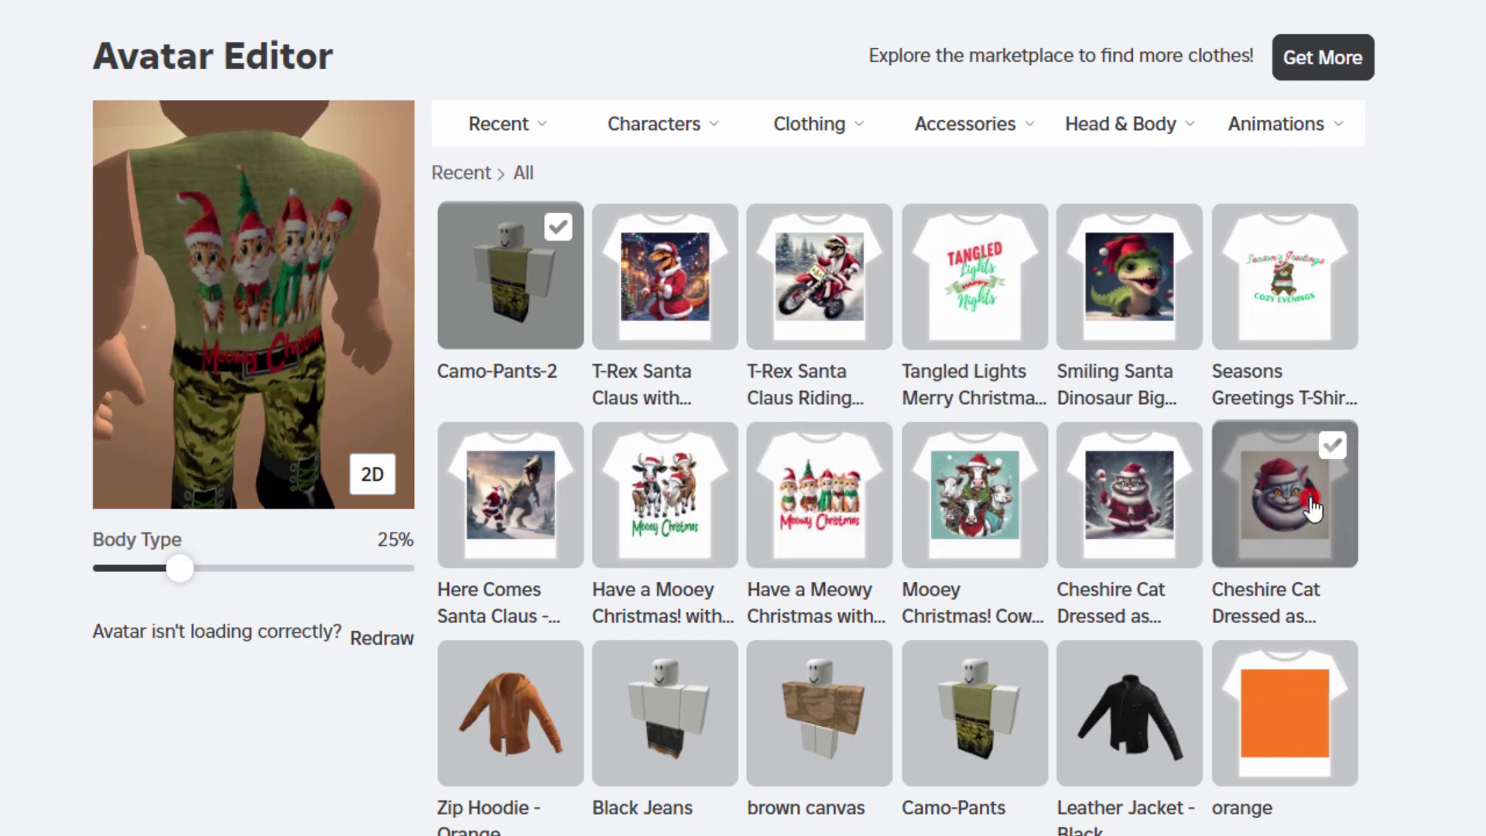
drag(294, 348, 341, 342)
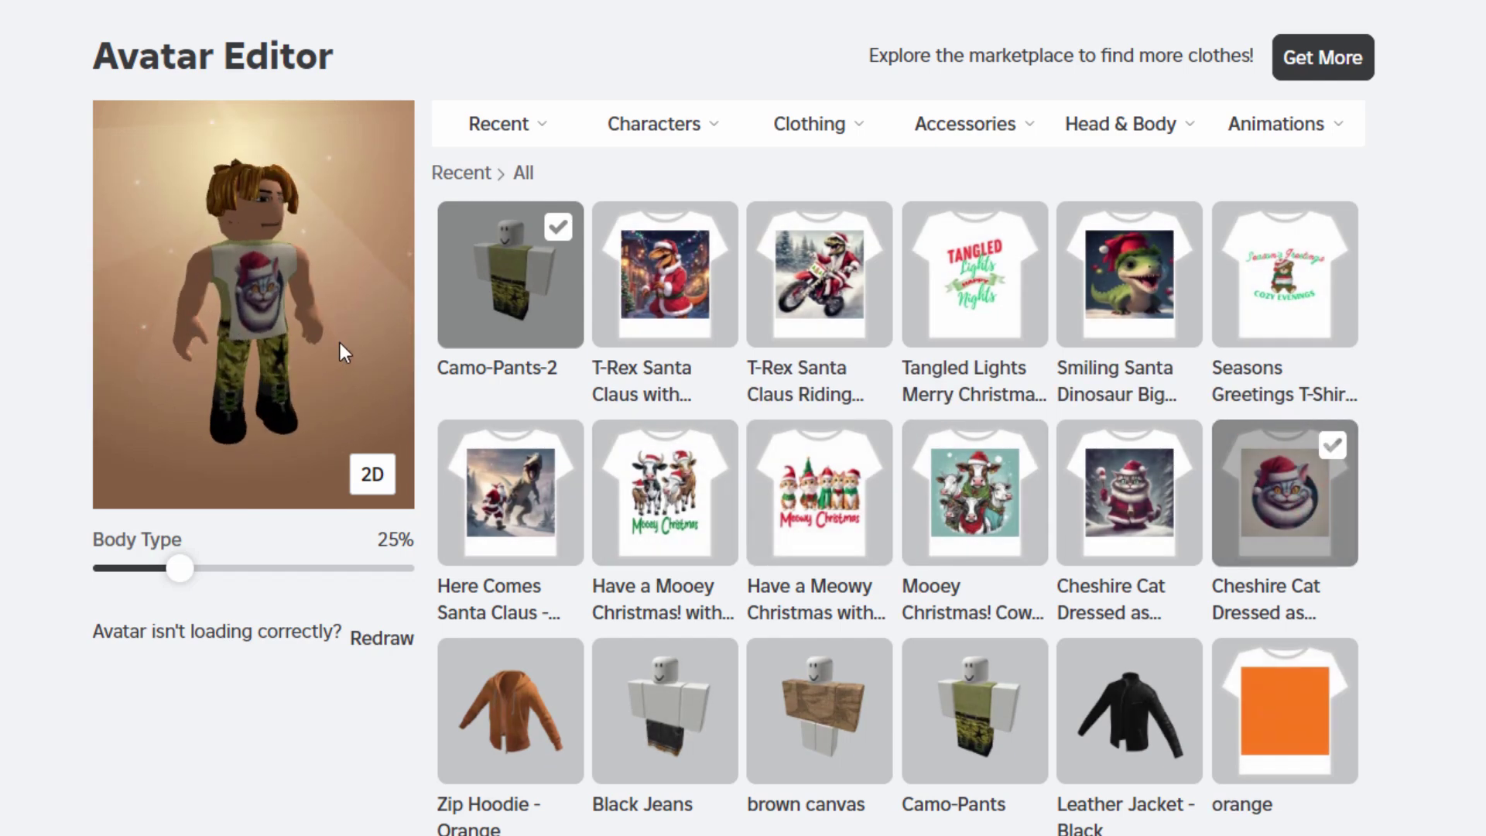
click(654, 518)
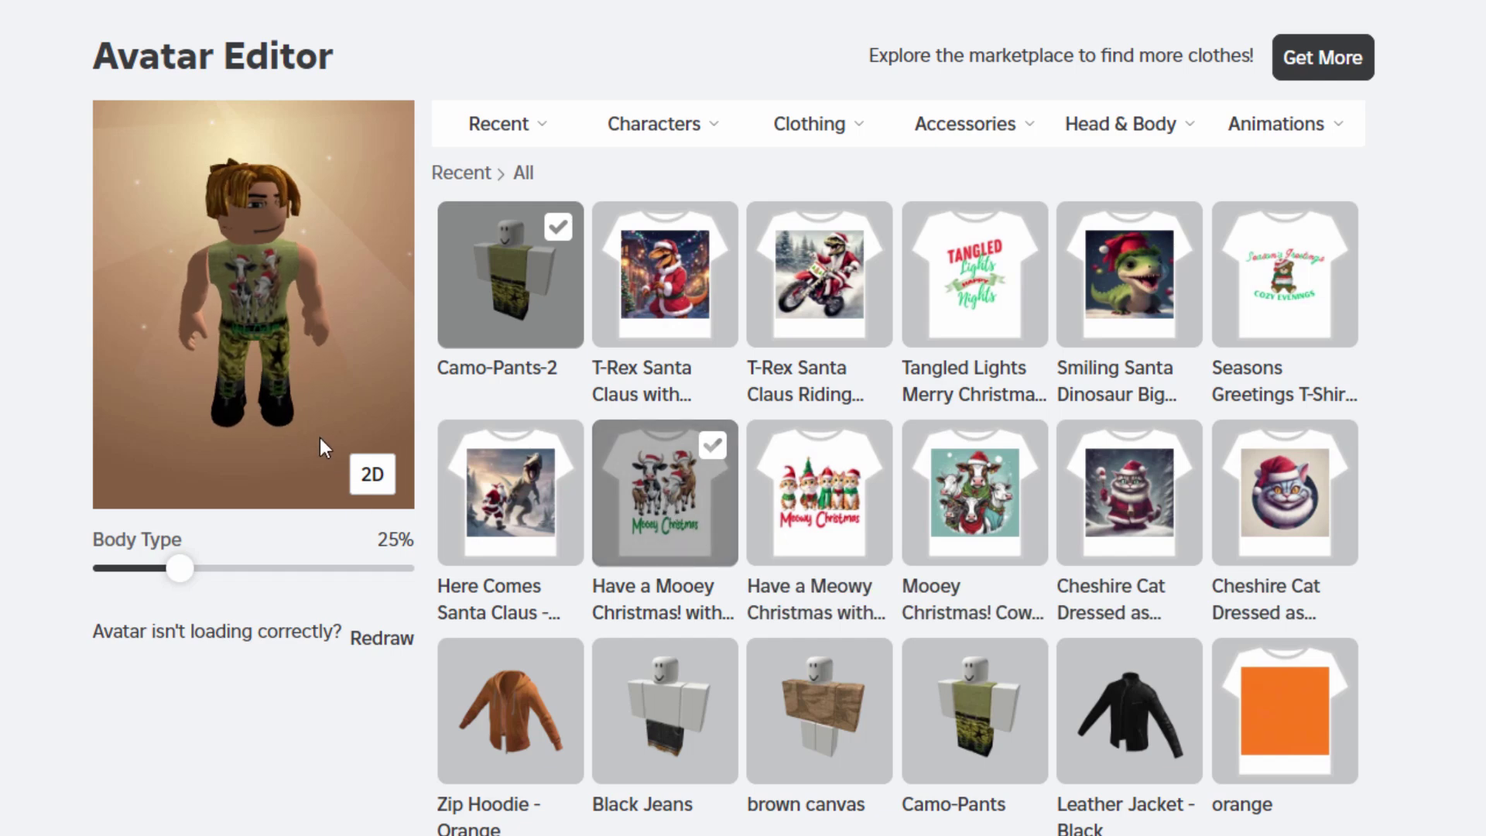
scroll(257, 405, up, 2)
scroll(257, 403, up, 3)
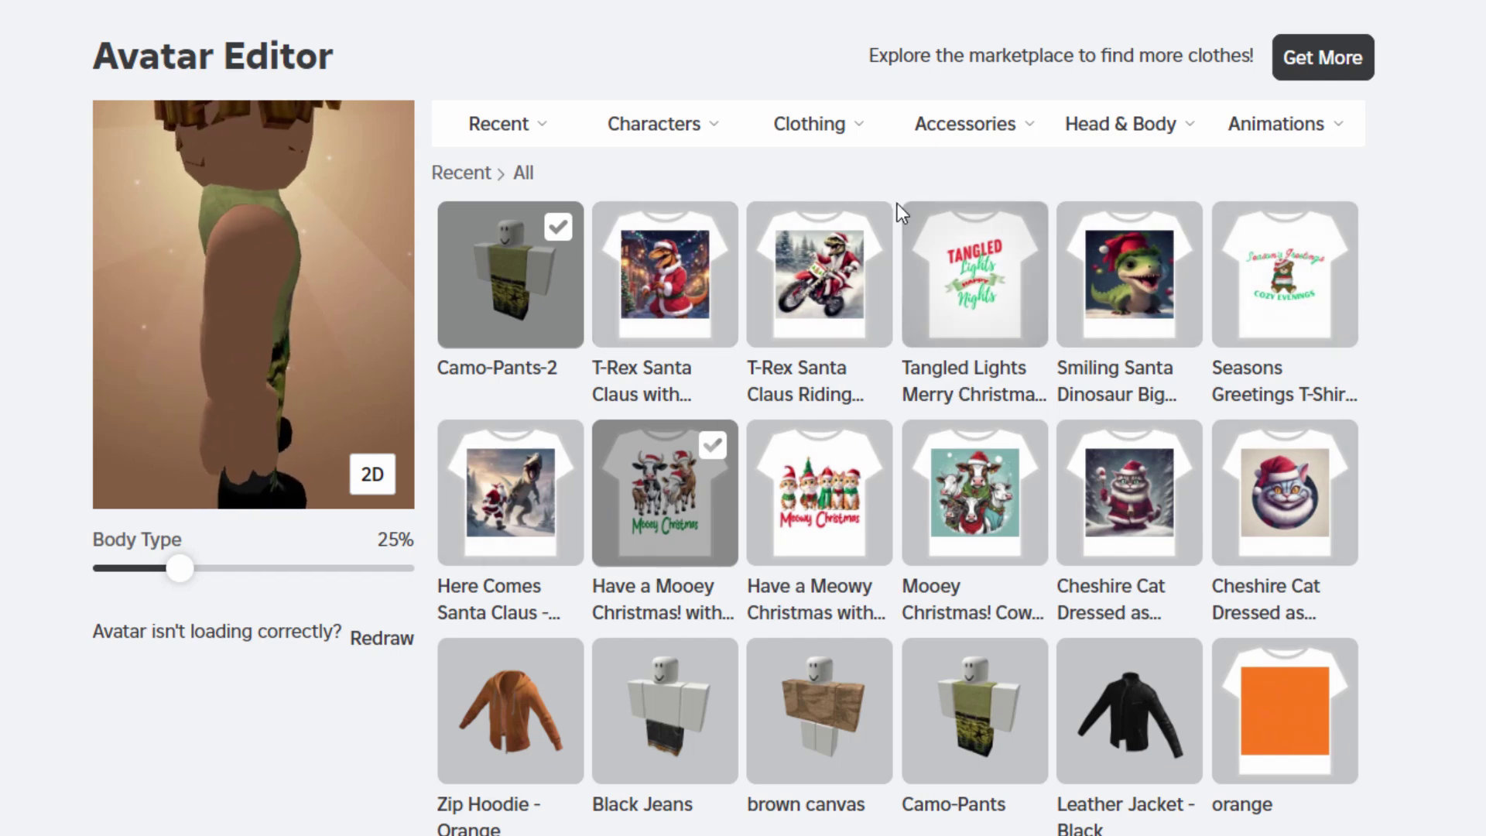
mouse_move(846, 135)
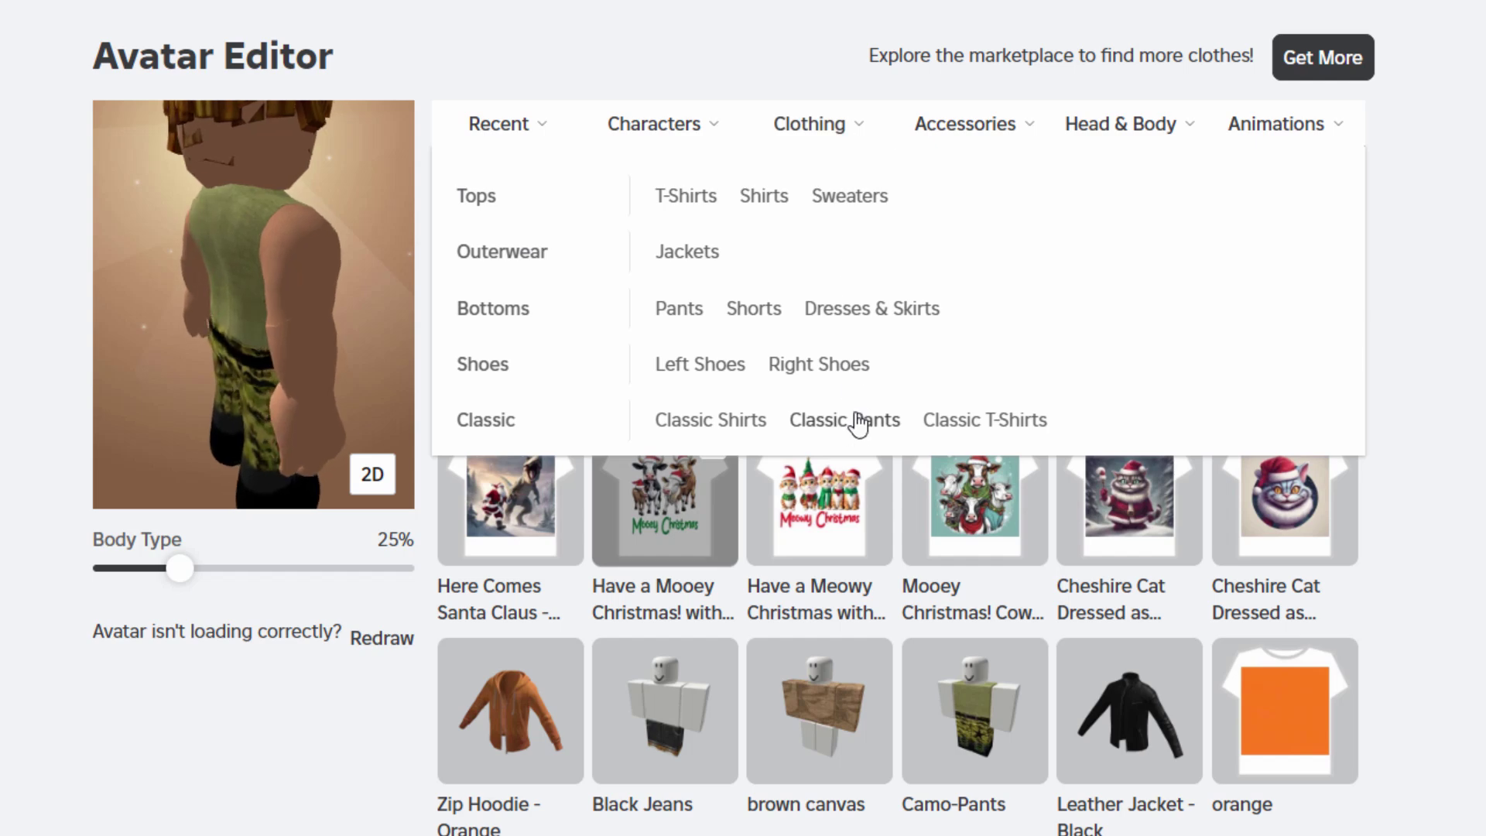
Step: Filter the wardrobe to Classic T-Shirts, then go to the Creator Hub
click(1004, 426)
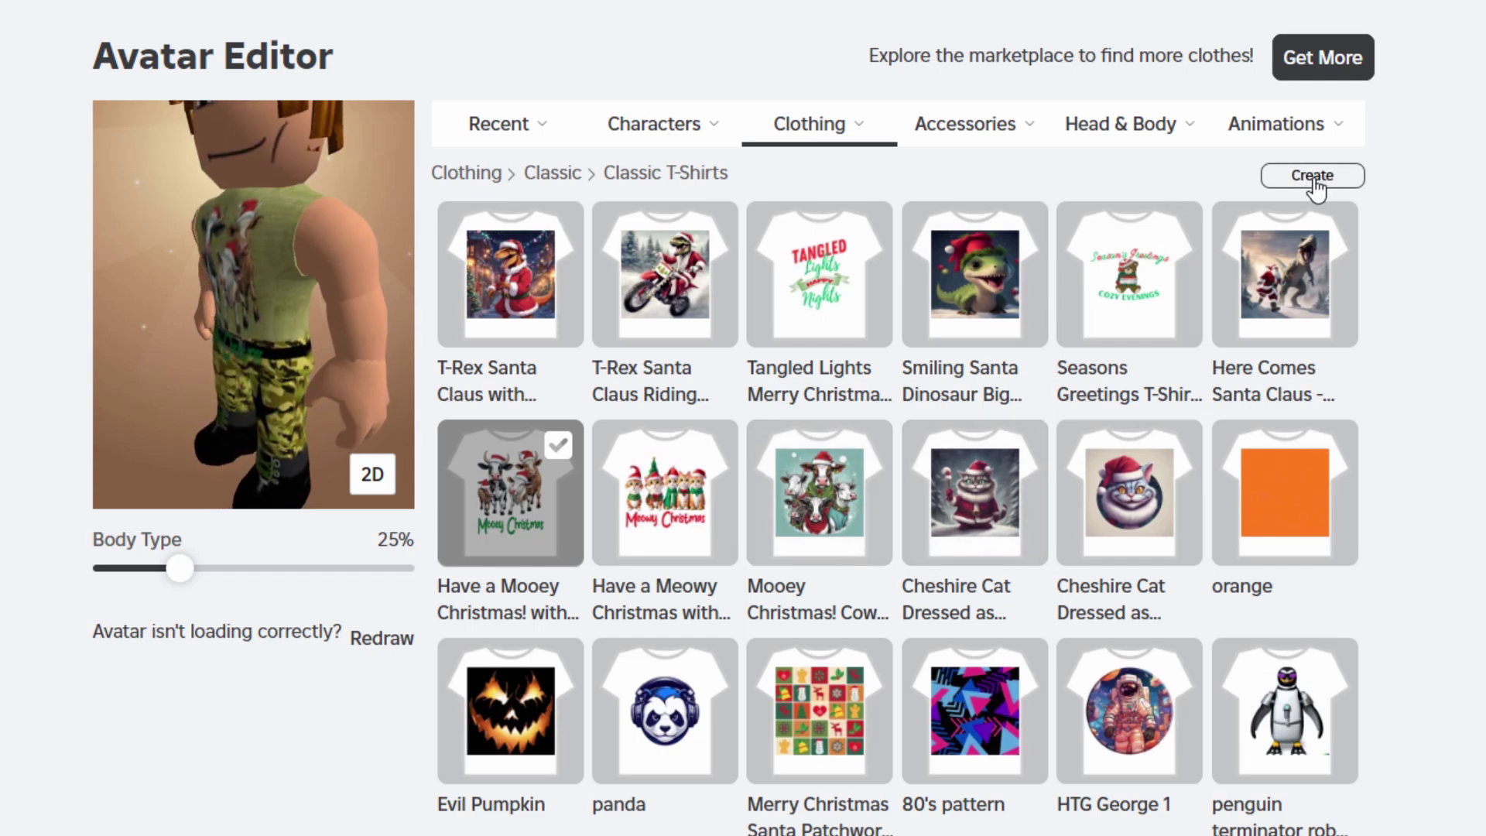
click(1316, 180)
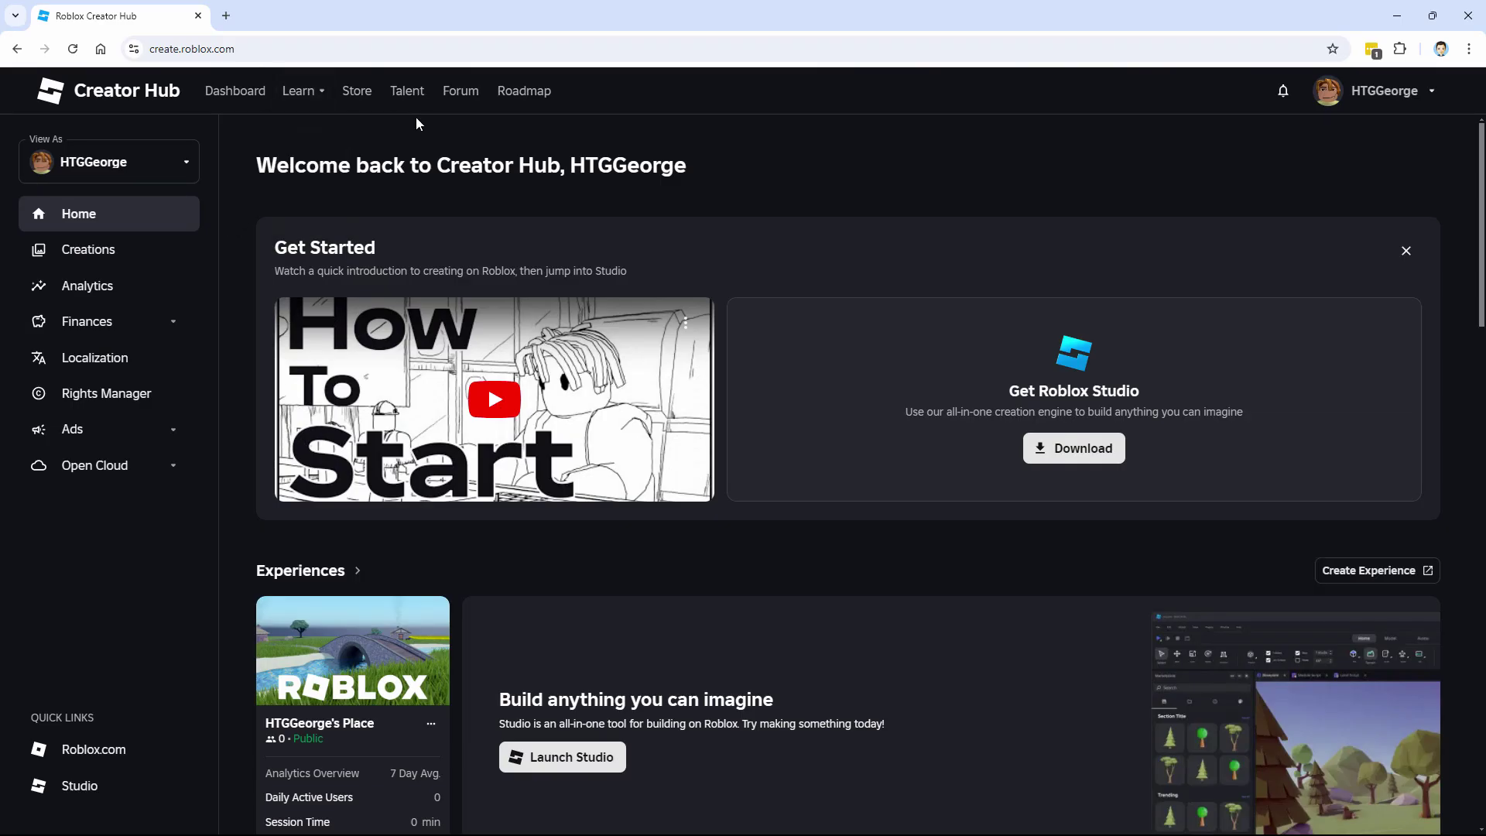
Step: List Avatar Items > Classics creations filtered to Classic T-Shirts and start a T-Shirt upload
click(96, 261)
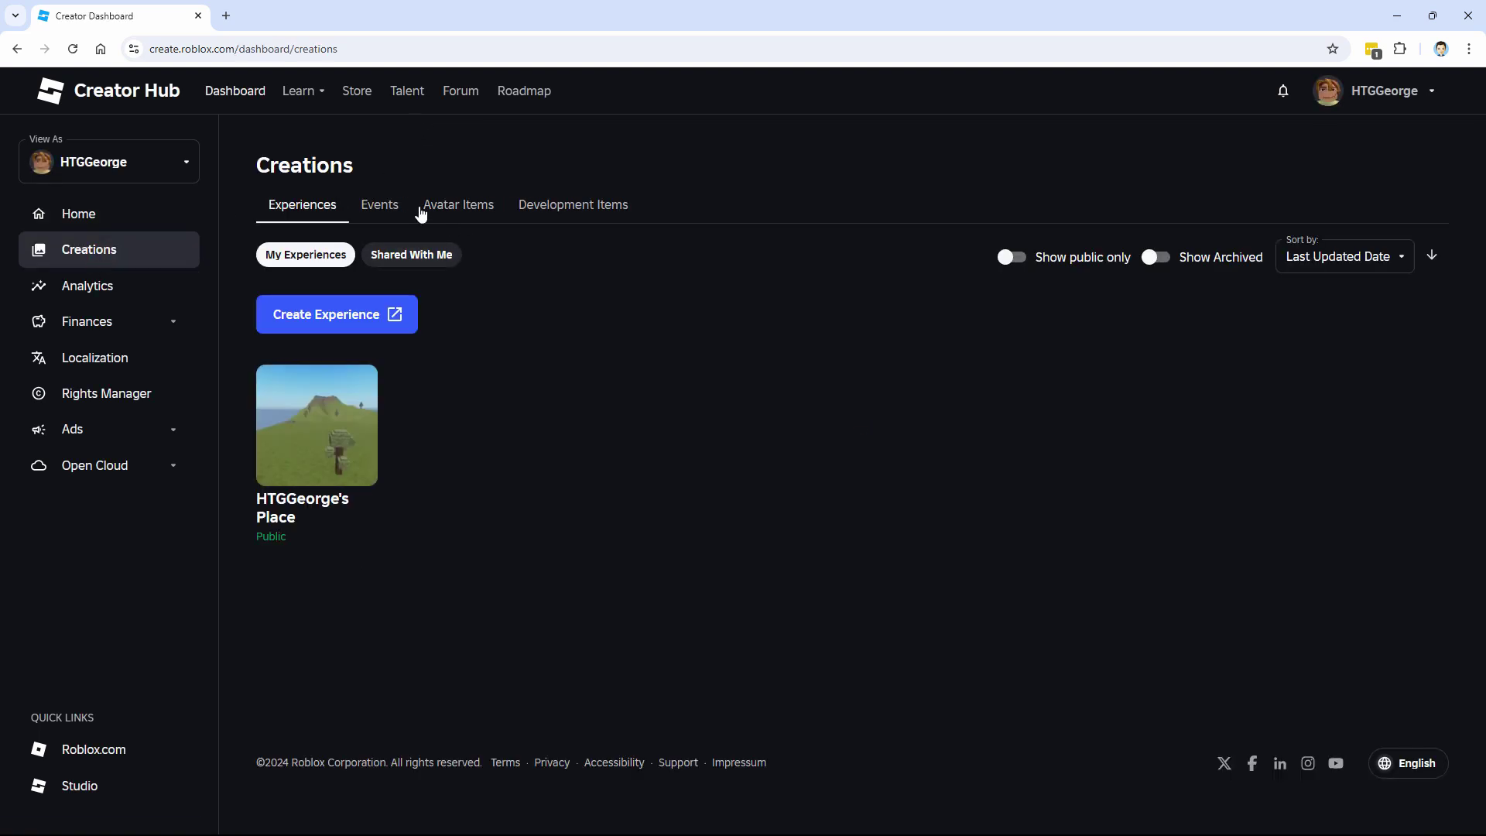
click(458, 206)
click(497, 254)
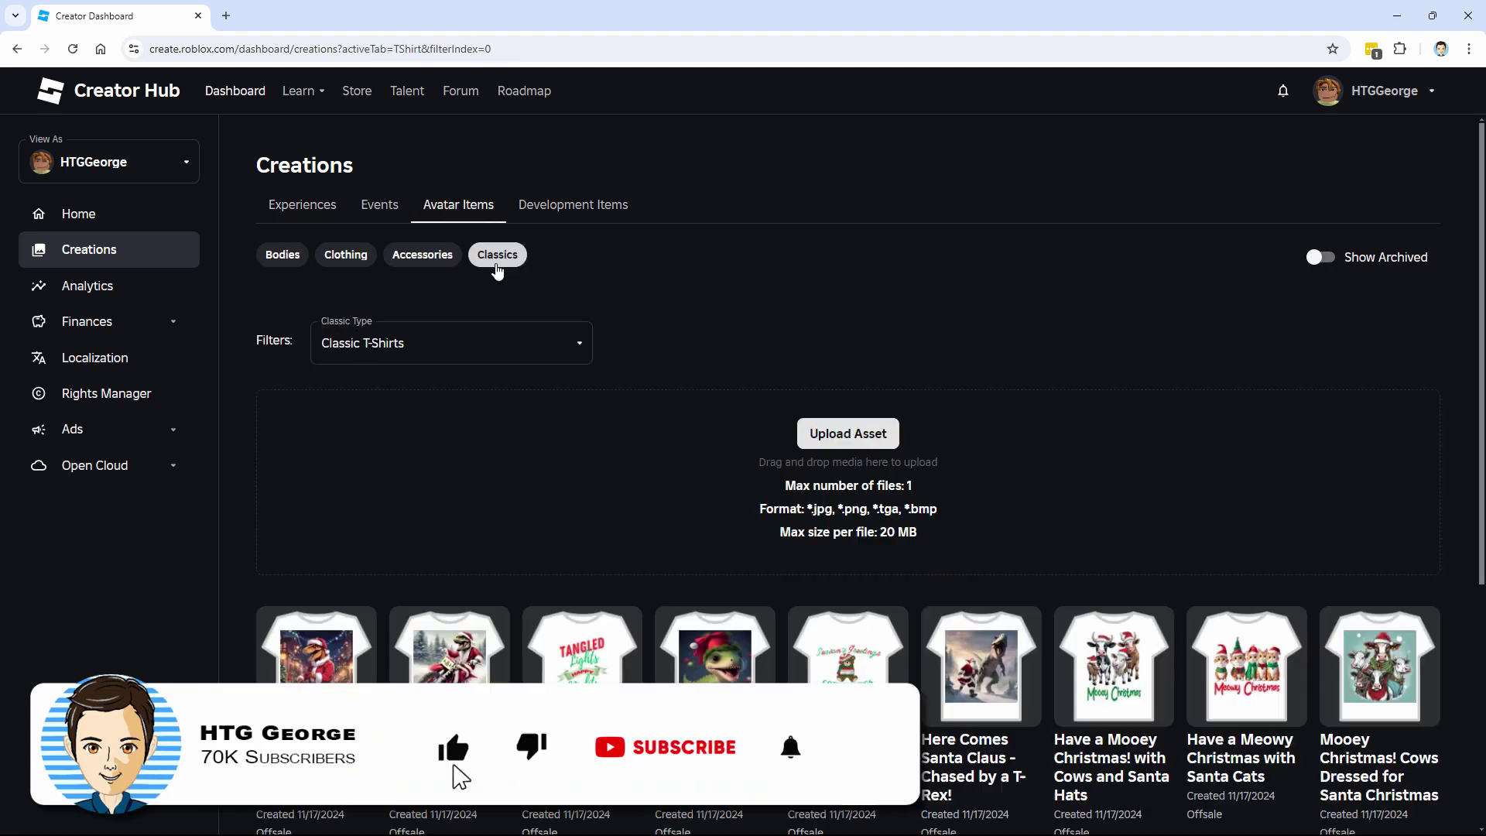
click(578, 345)
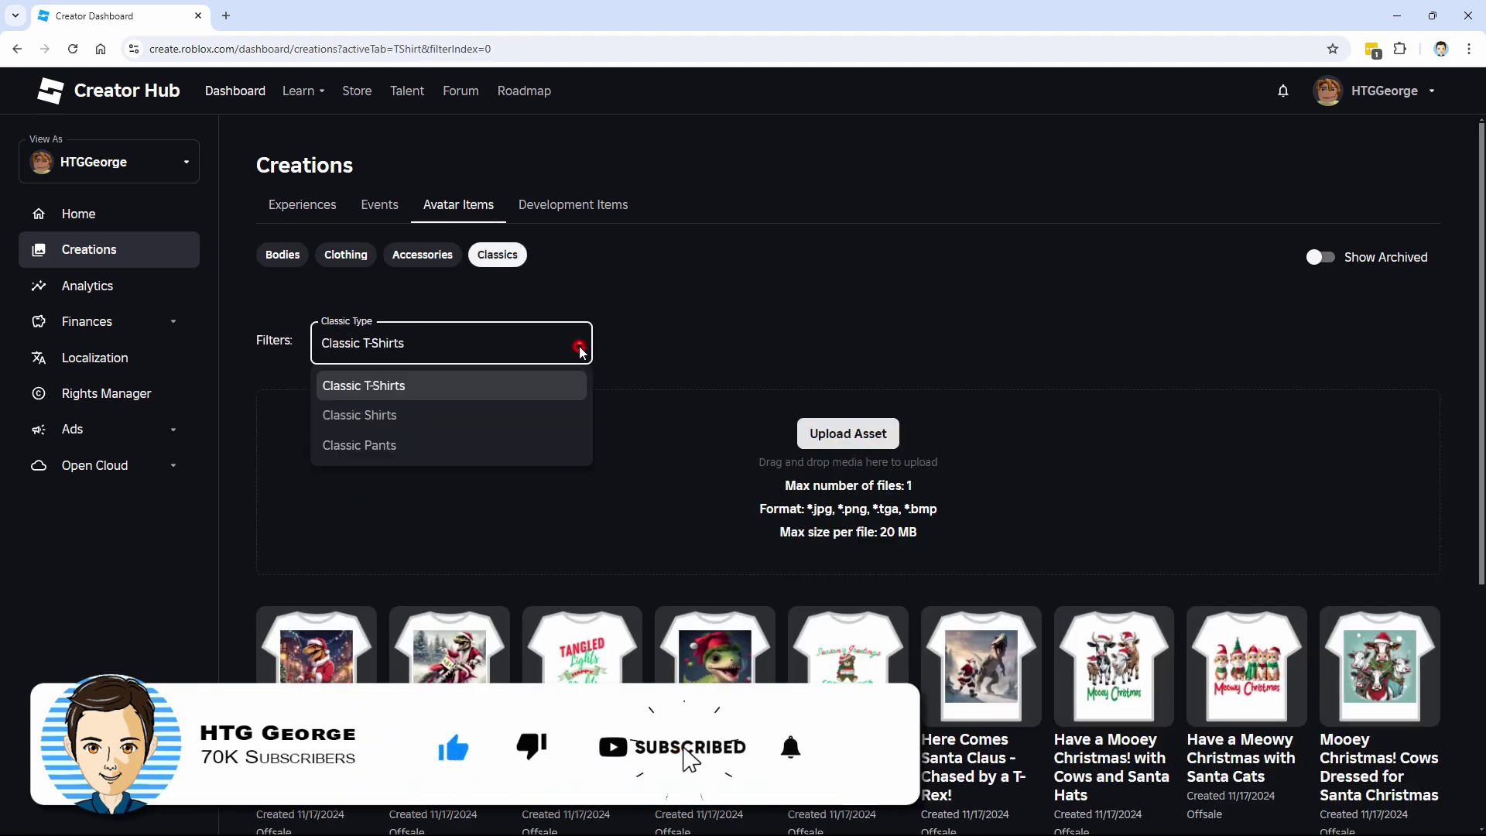
click(413, 393)
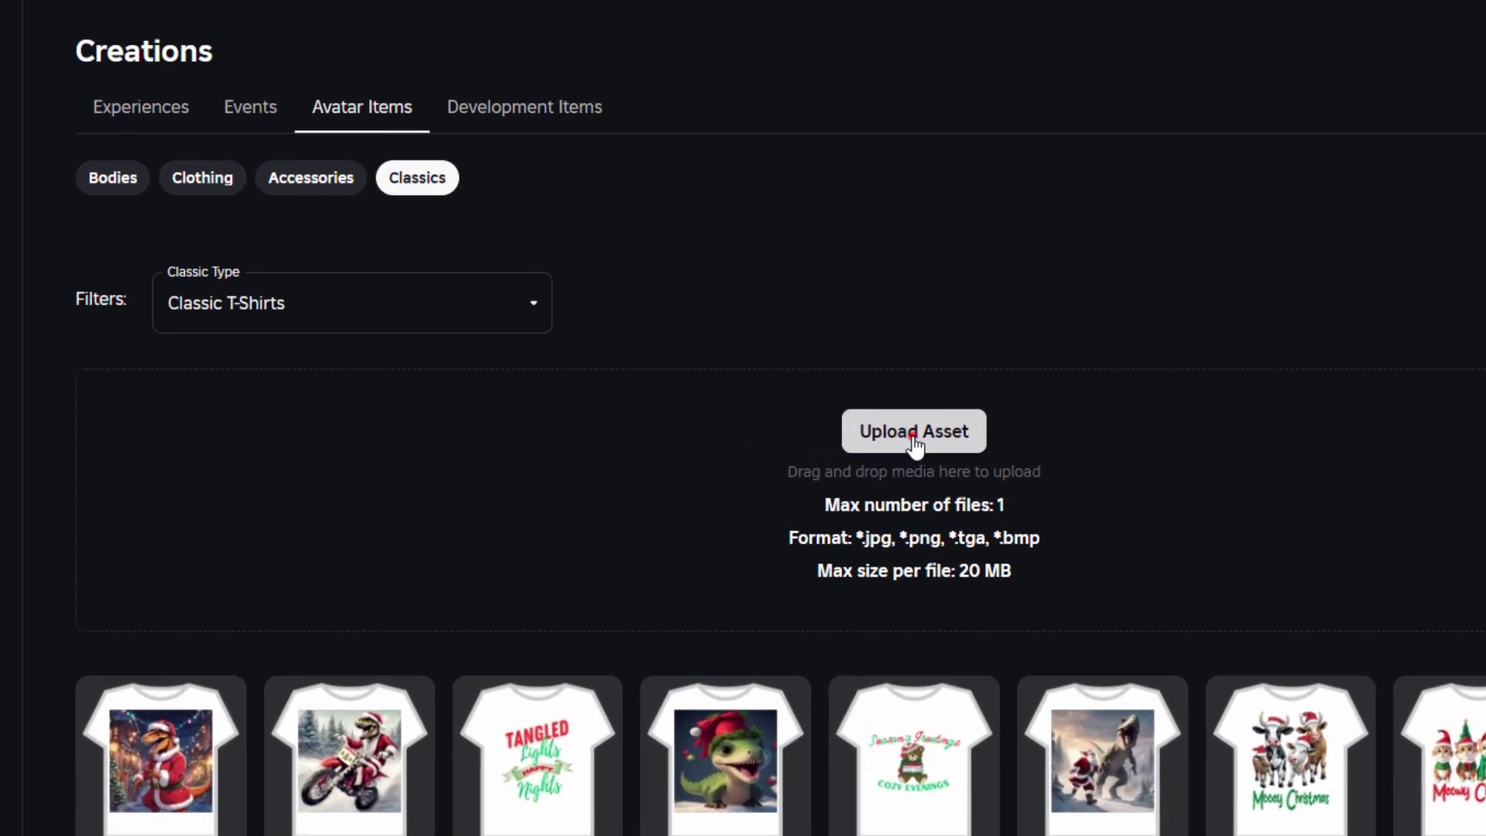
click(848, 433)
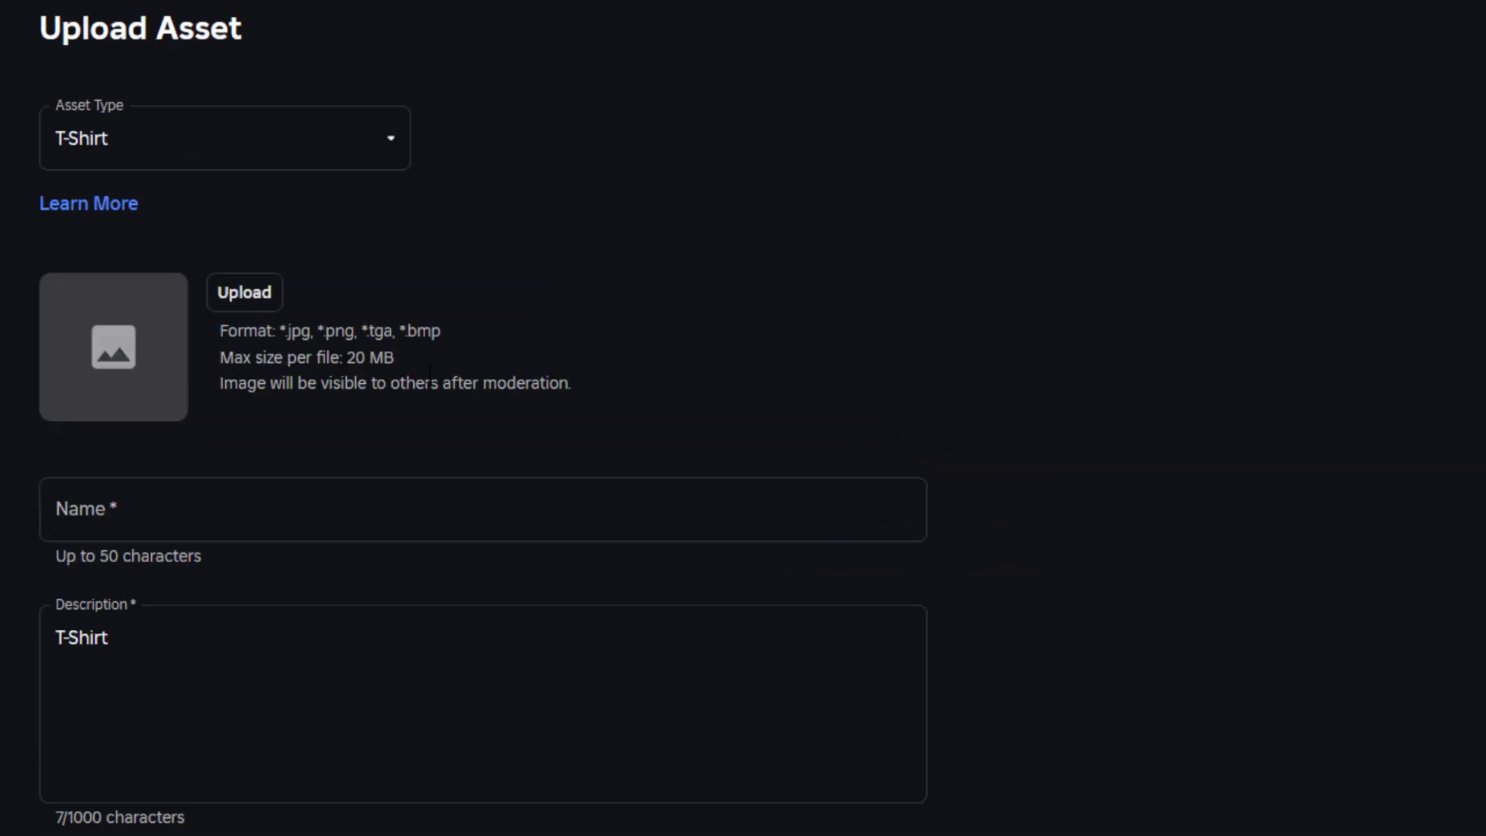
click(246, 296)
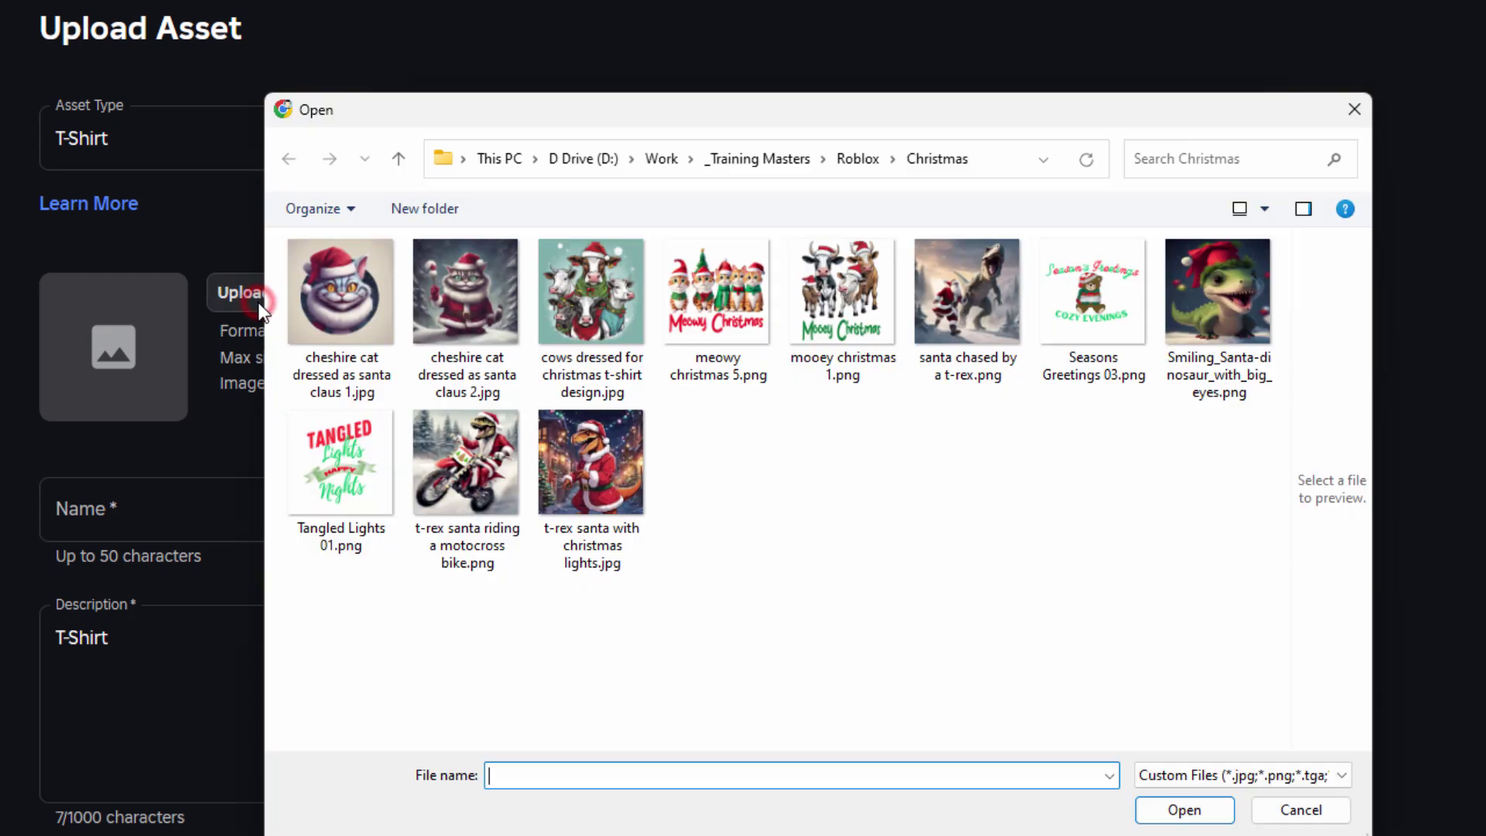
click(617, 449)
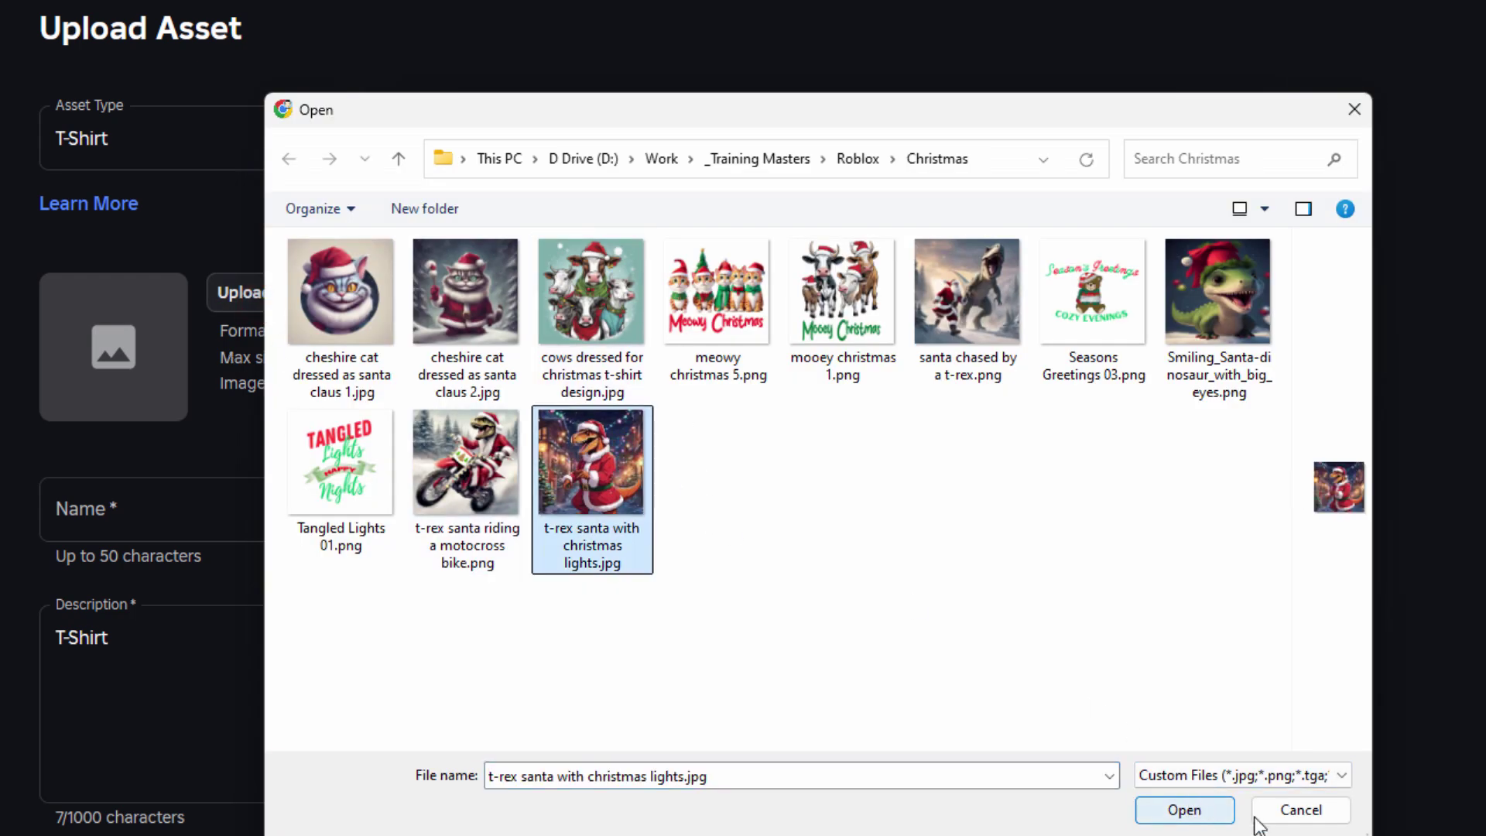
click(1297, 812)
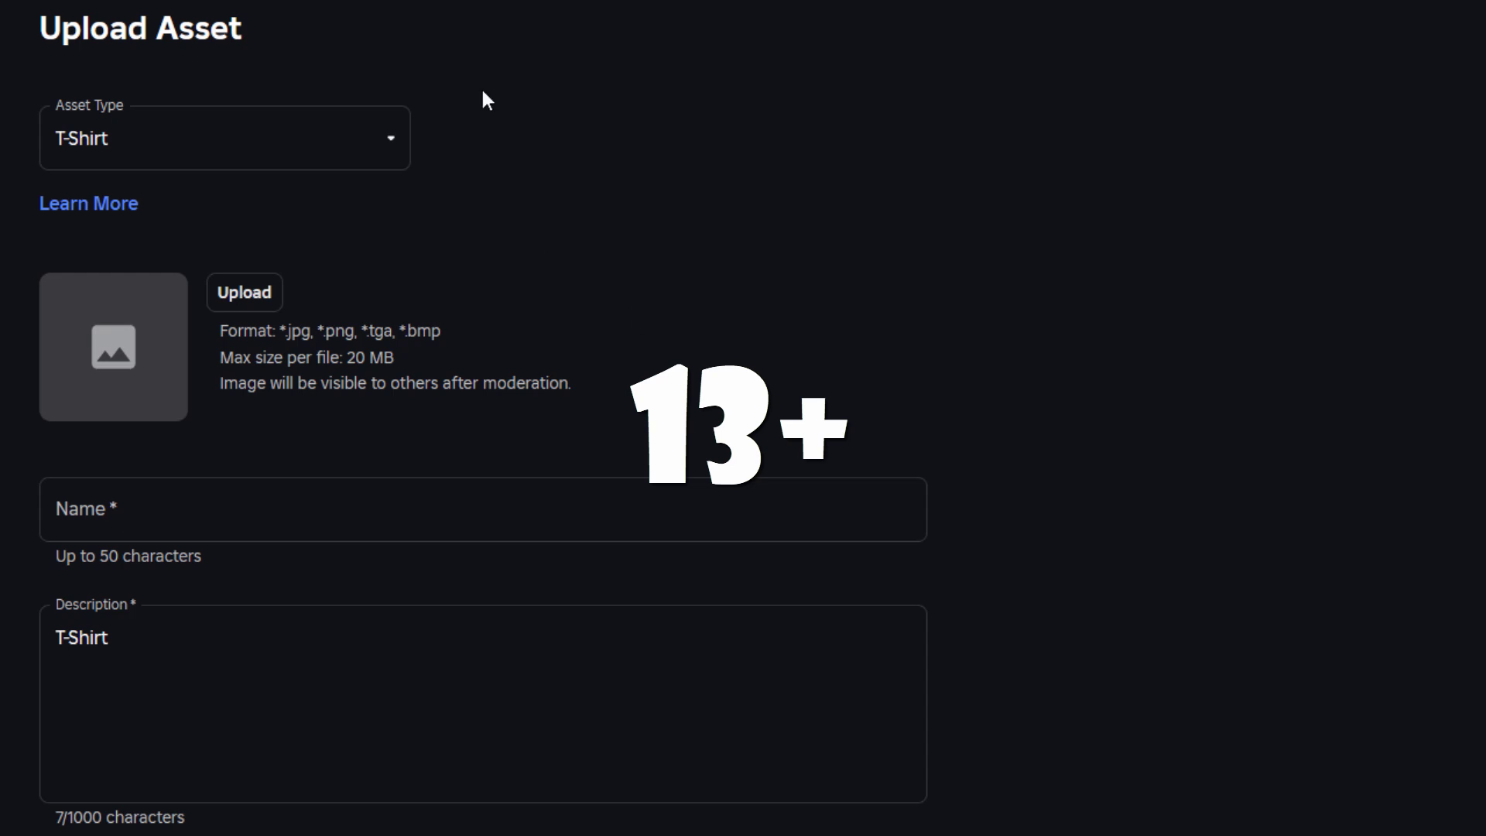
key(alt+Left)
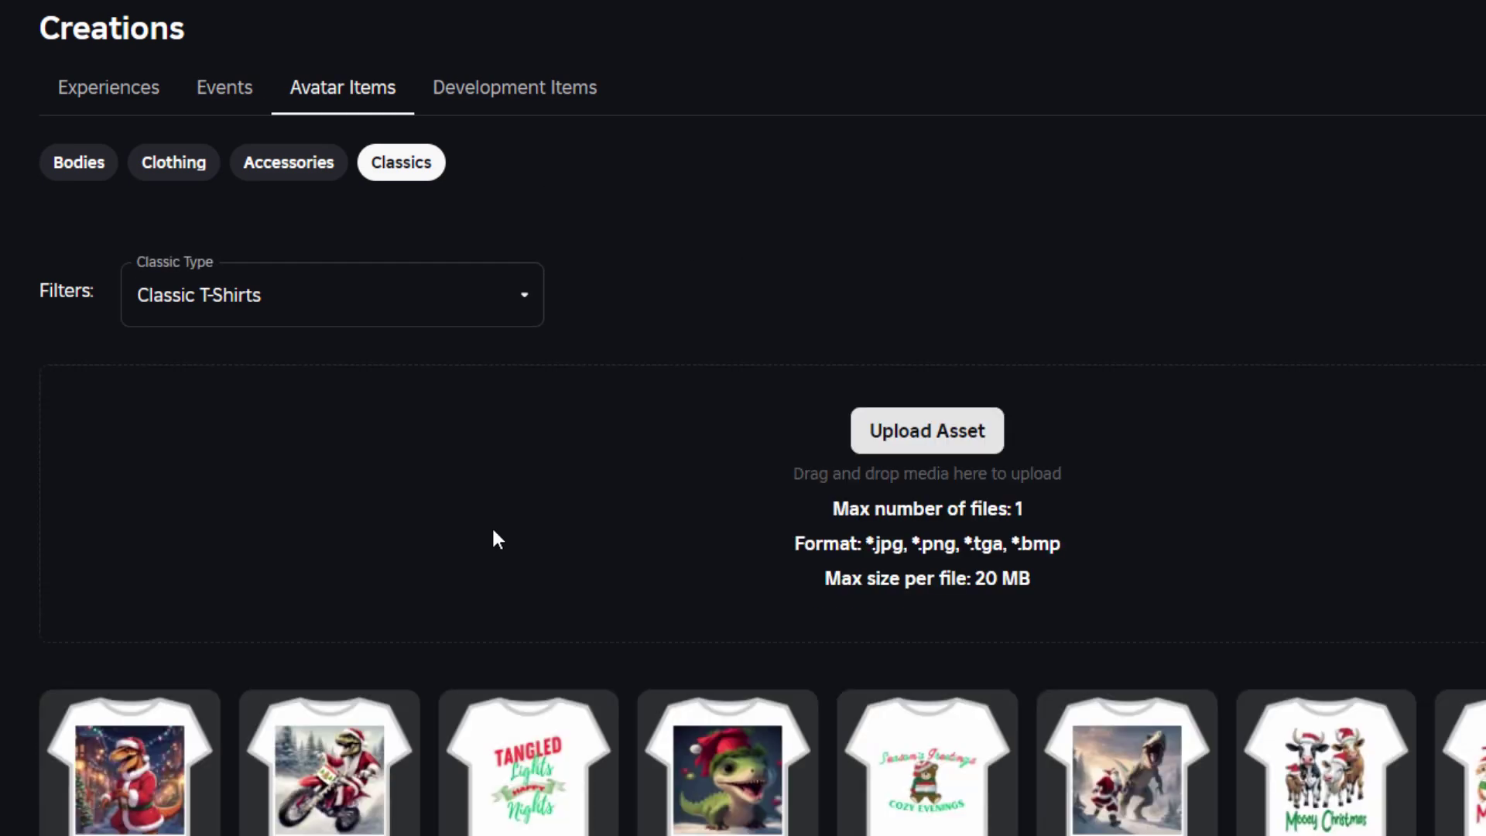
Step: Open the Cheshire Cat Dressed as Santa Claus for Christmas card's Configure page
scroll(611, 557, down, 5)
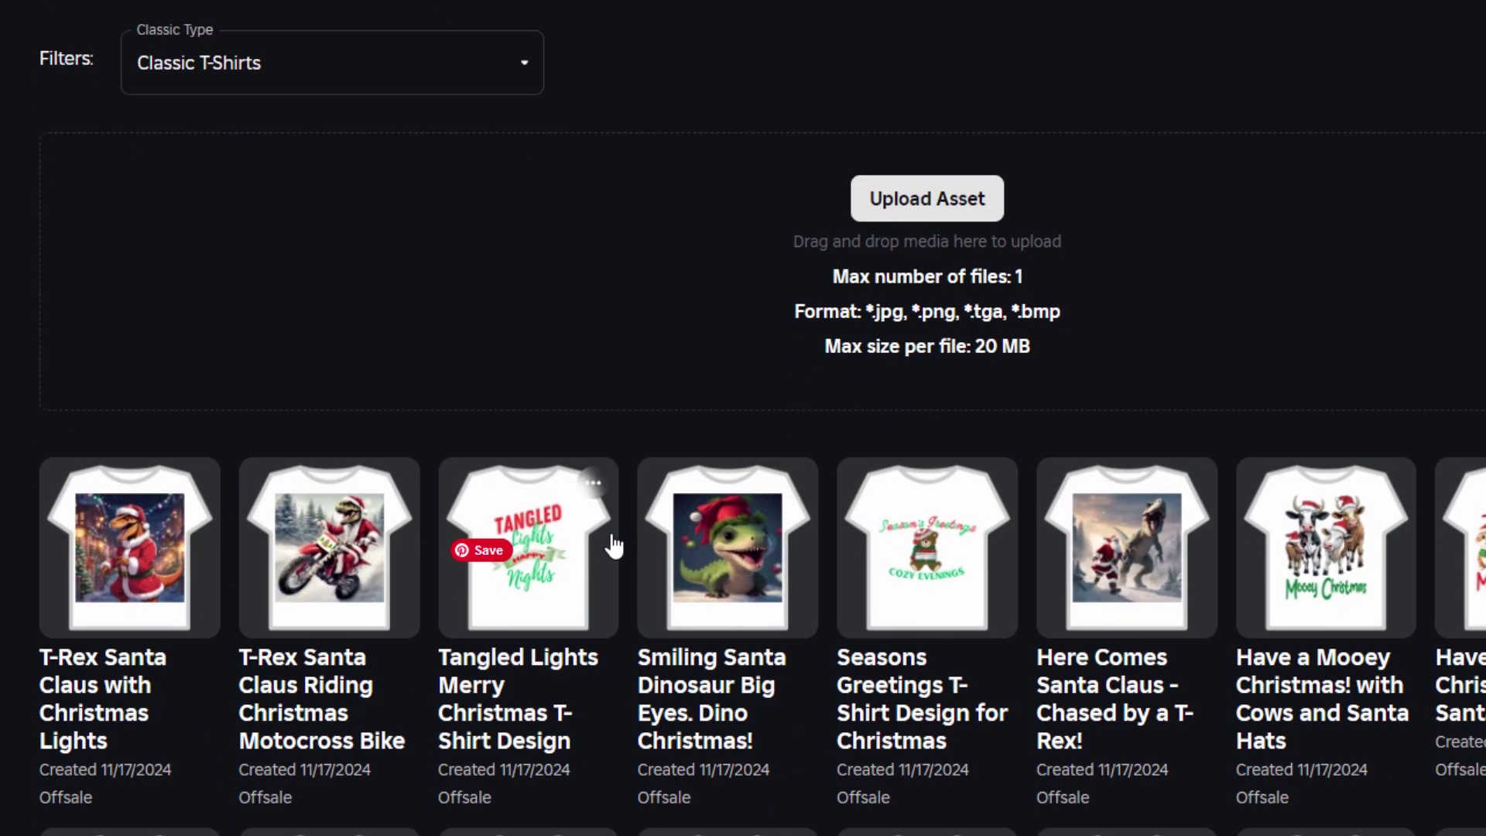
scroll(623, 340, down, 3)
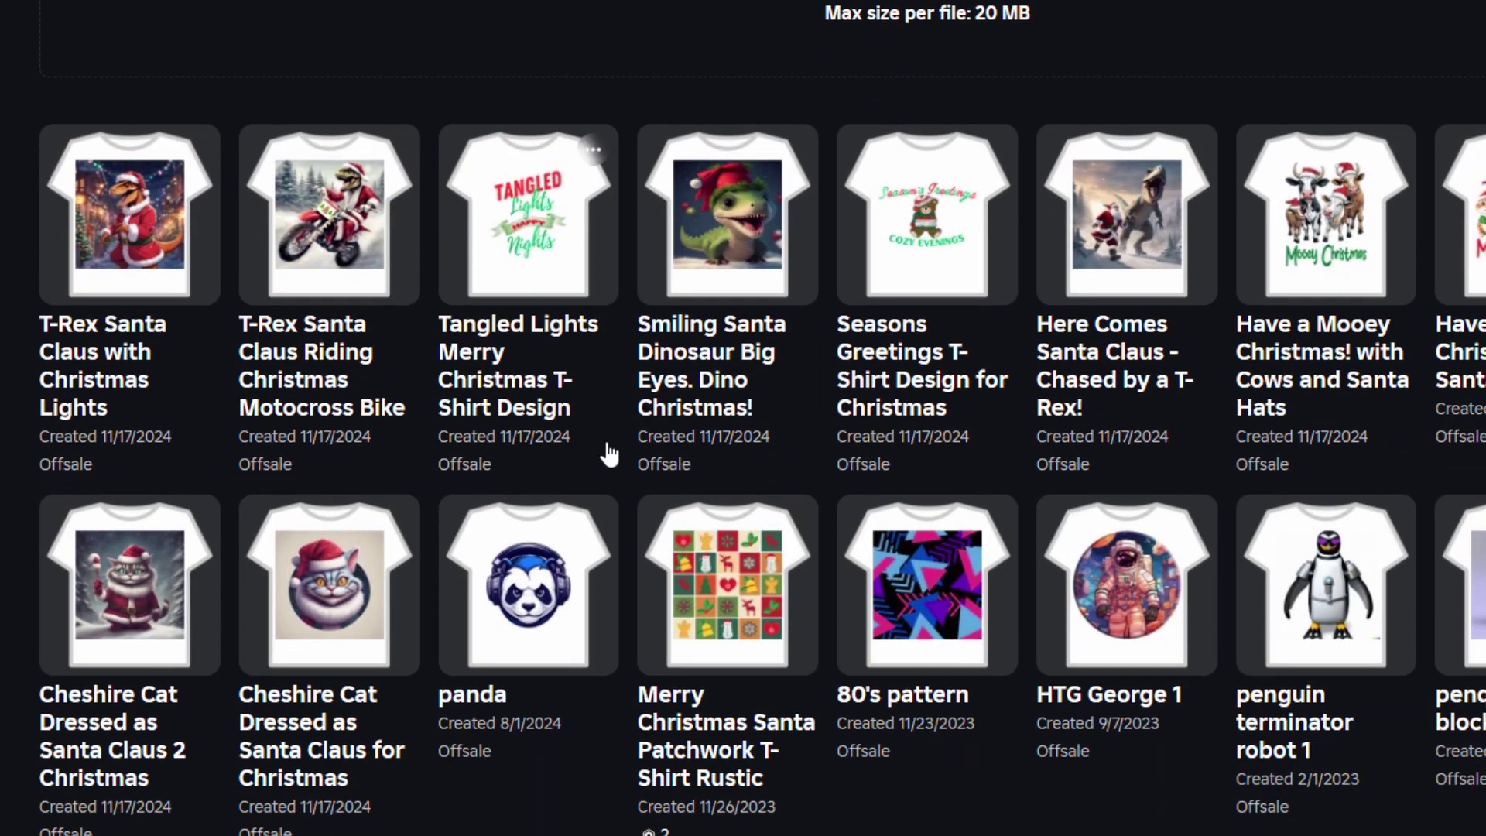
click(327, 634)
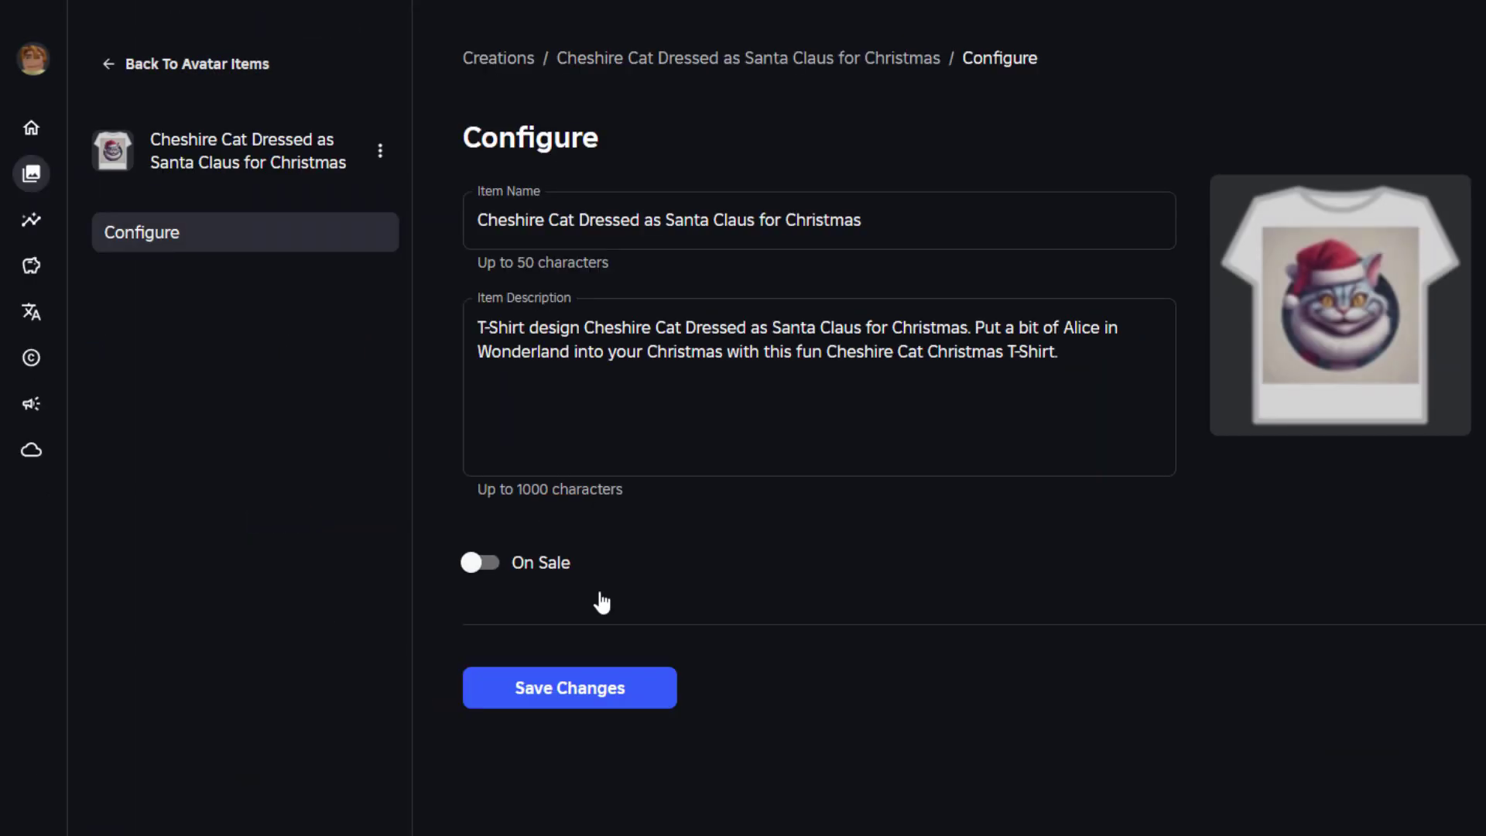
Step: Review the shirt's name and description text, then switch On Sale on
drag(878, 220, 489, 223)
click(968, 232)
drag(1082, 351, 476, 327)
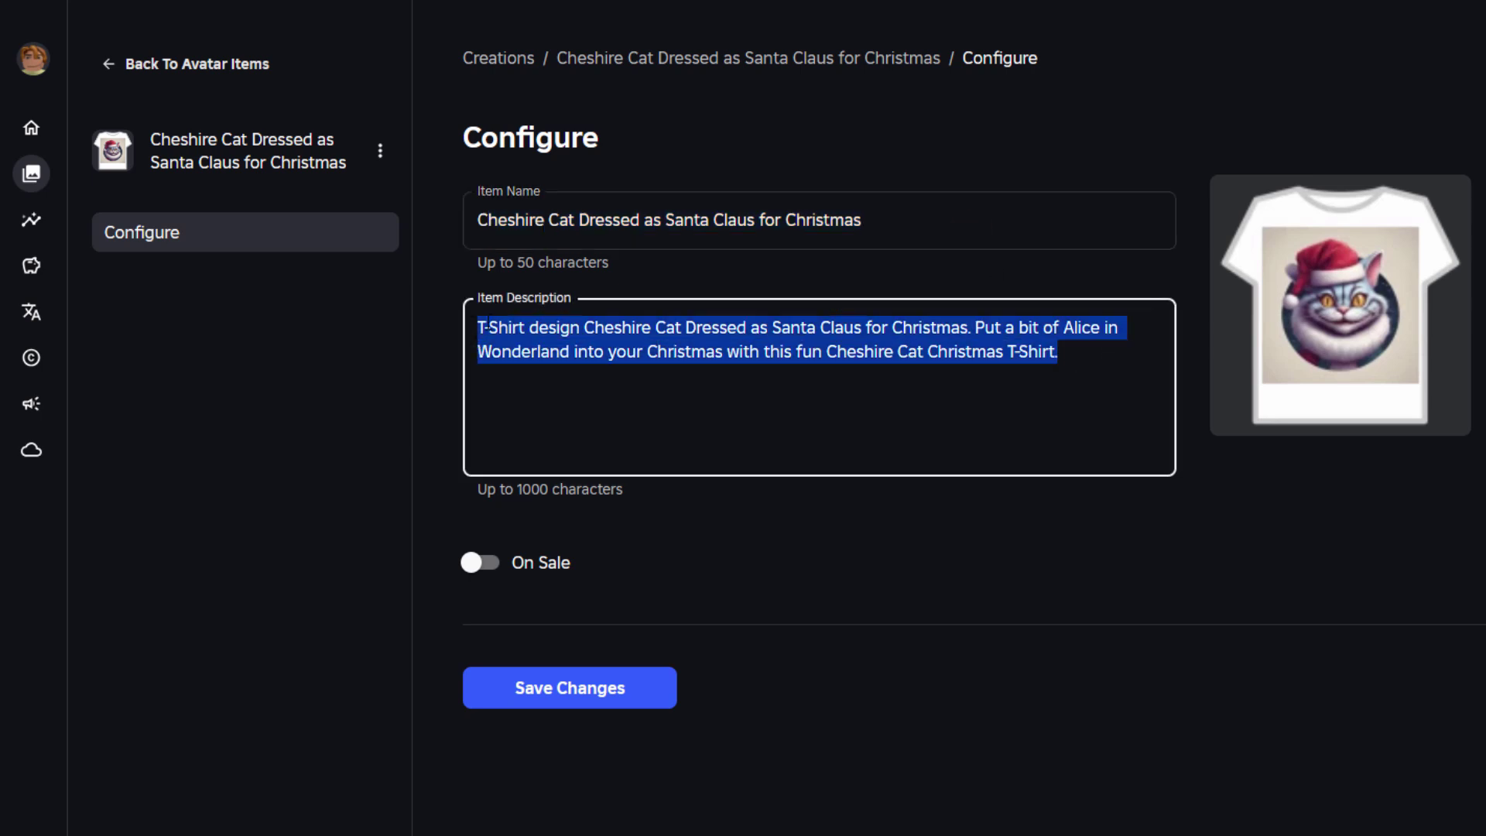
click(1057, 338)
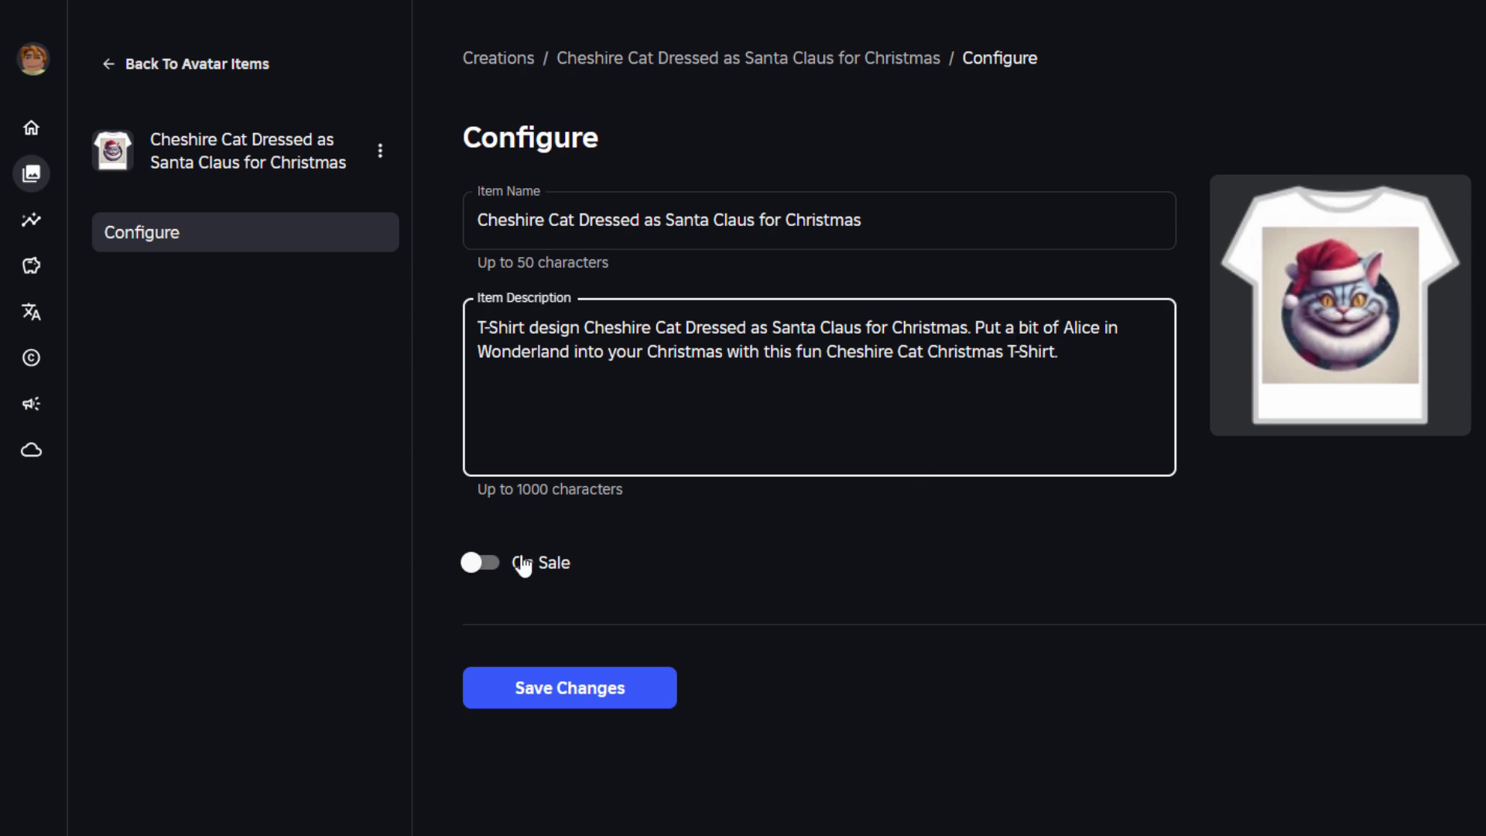
click(496, 563)
scroll(500, 546, down, 1)
Step: Set the Cheshire Cat shirt's sale price to 2
scroll(542, 549, down, 1)
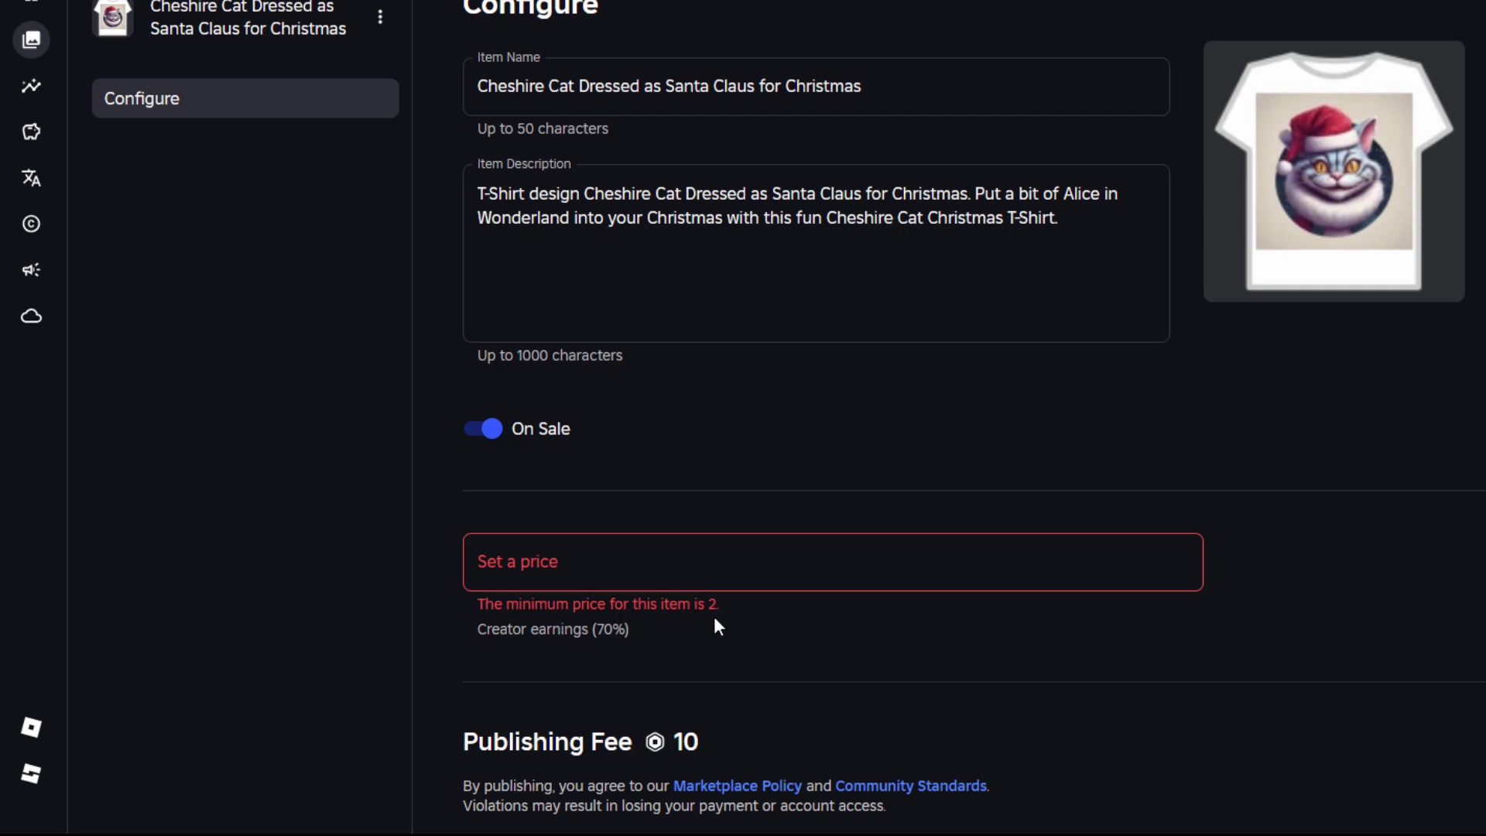
click(525, 560)
text(2)
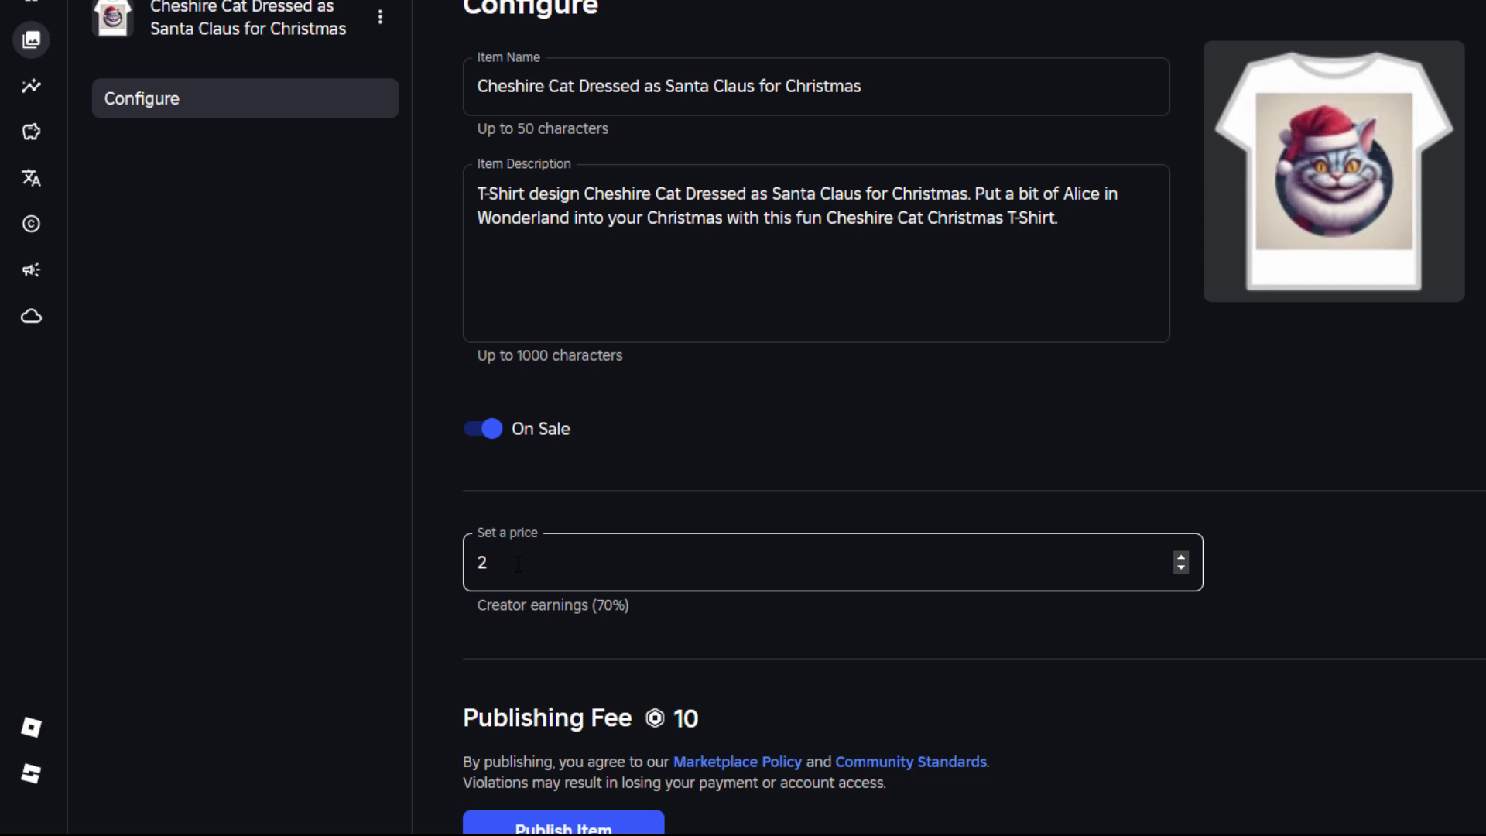
click(590, 641)
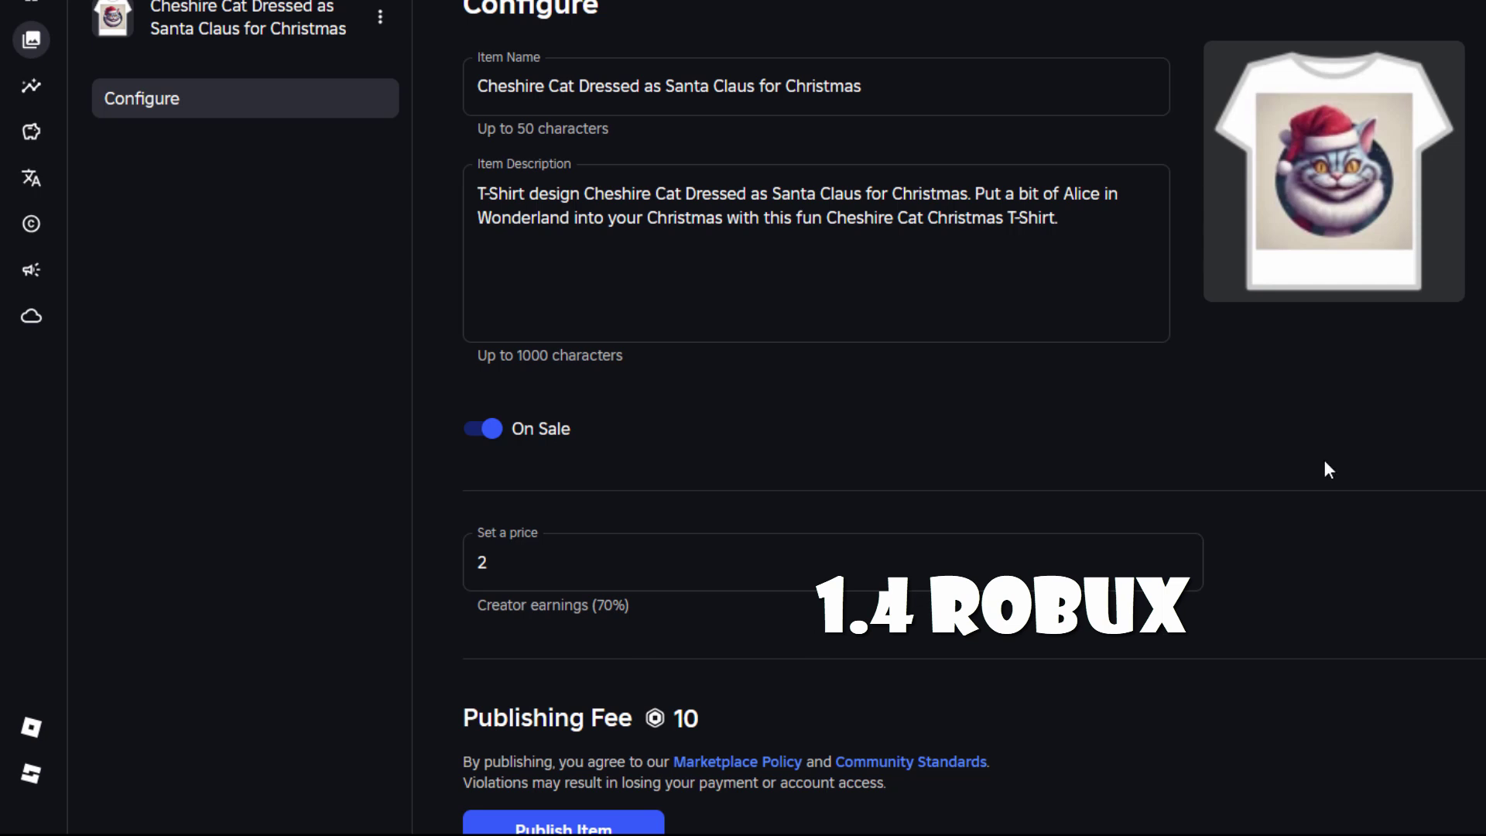
scroll(1006, 527, down, 2)
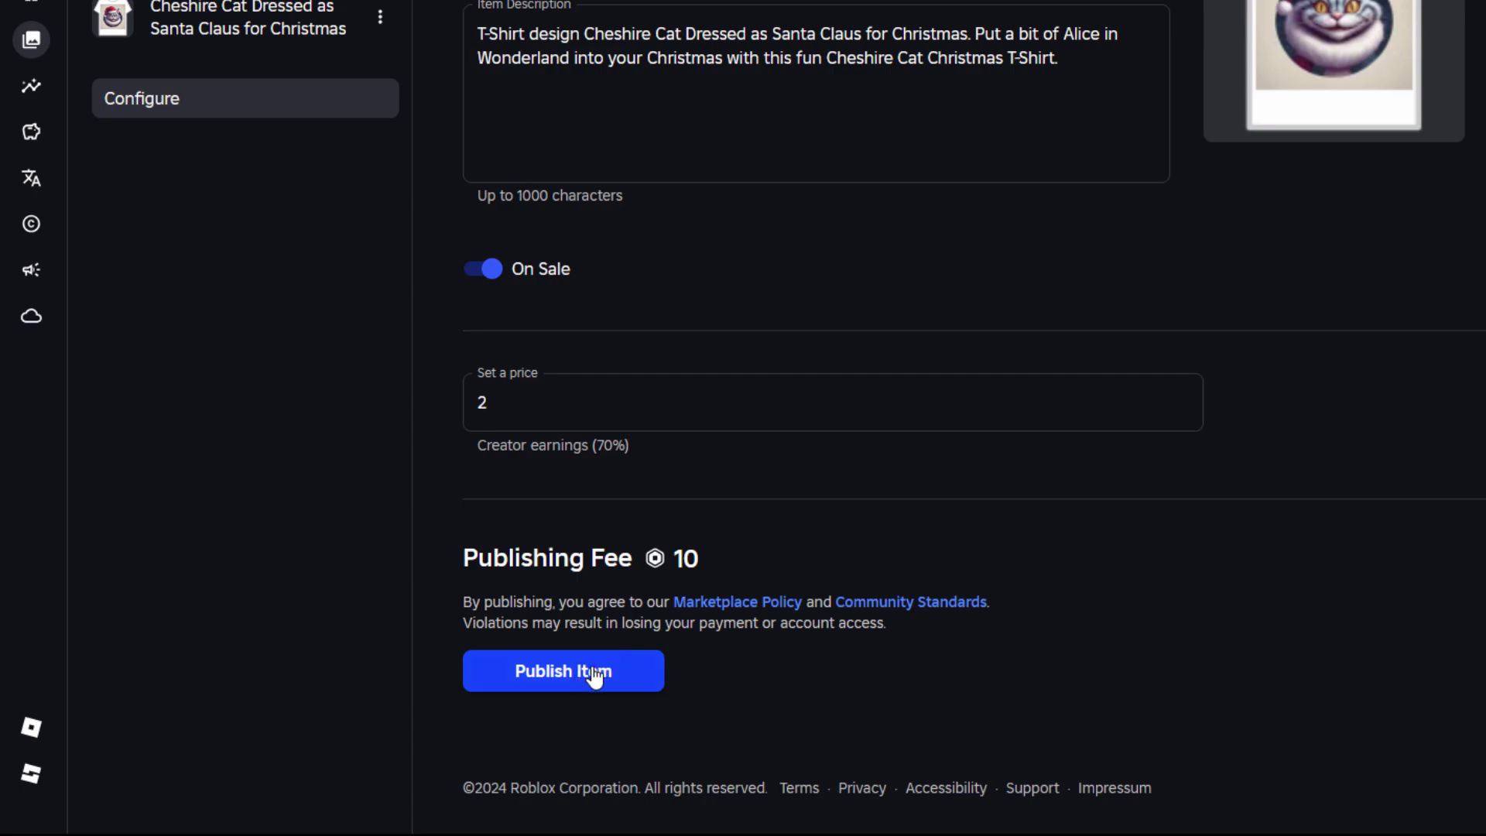
Step: Publish the Cheshire Cat shirt, paying the 10 Robux publishing fee
click(641, 675)
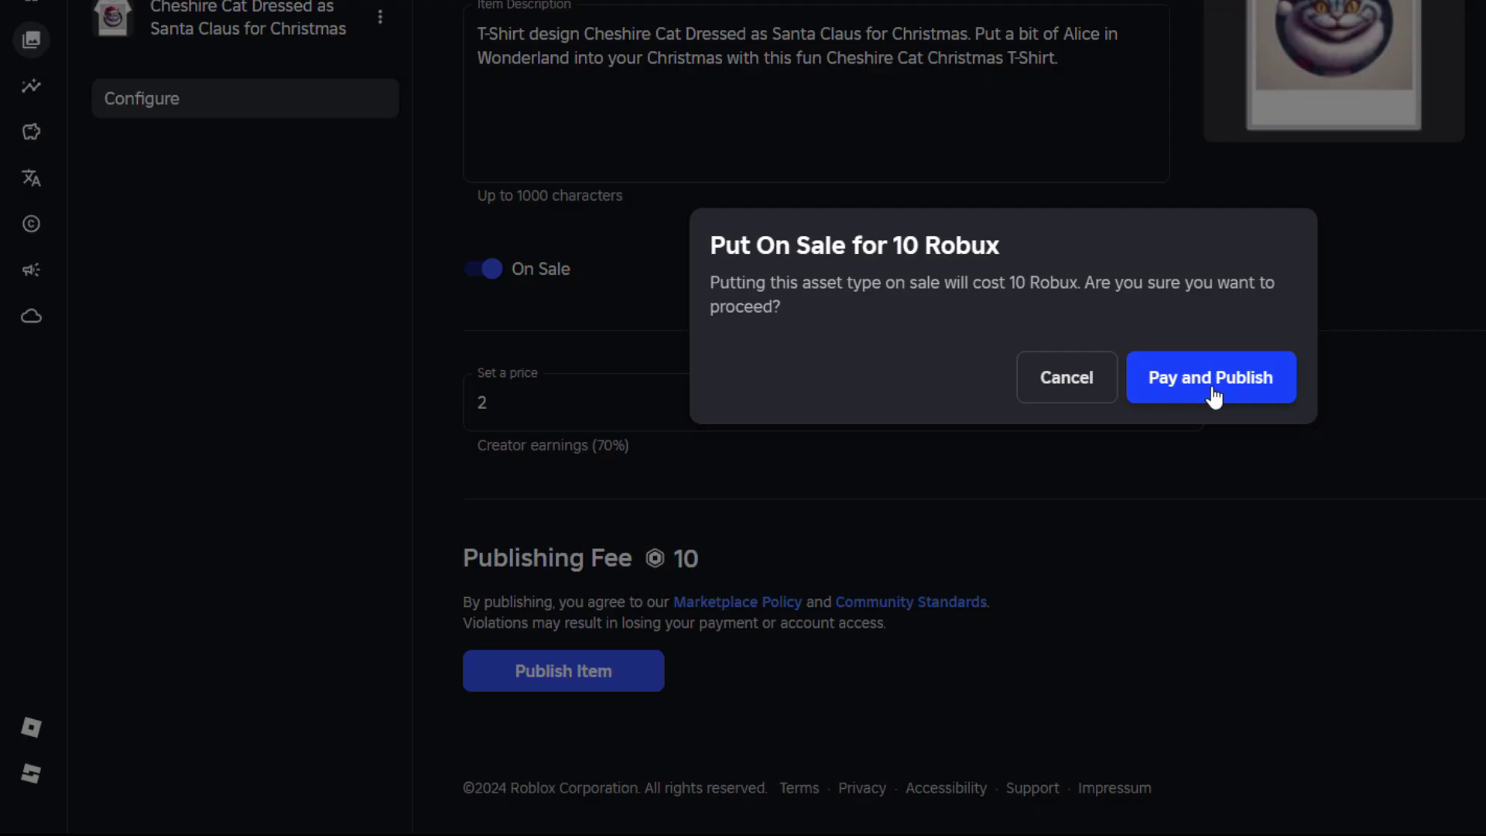
click(1213, 393)
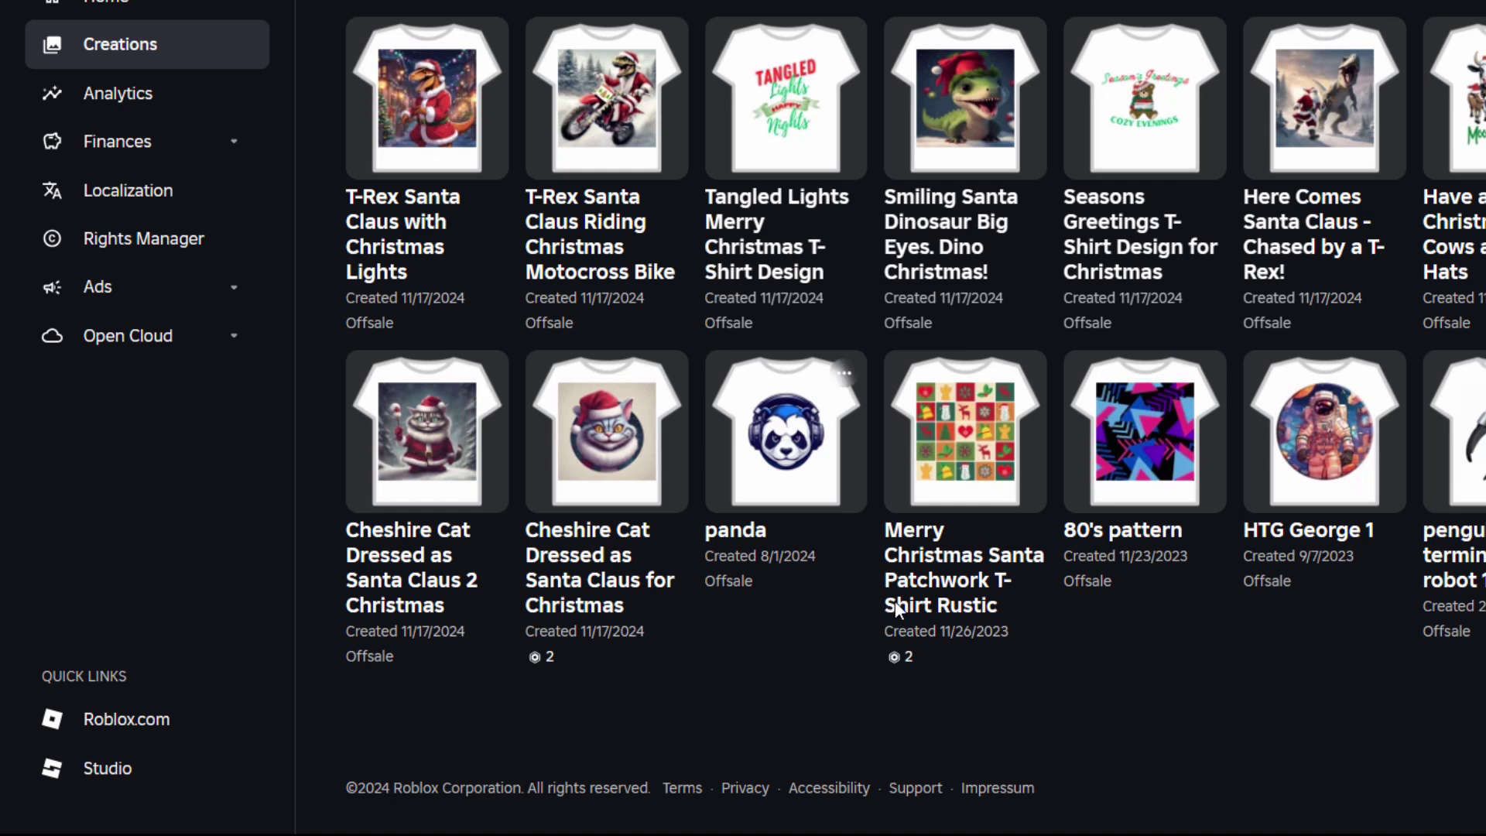
Step: Open the T-Rex Santa Claus with Christmas Lights shirt, switch On Sale on, and price it at 2
click(417, 141)
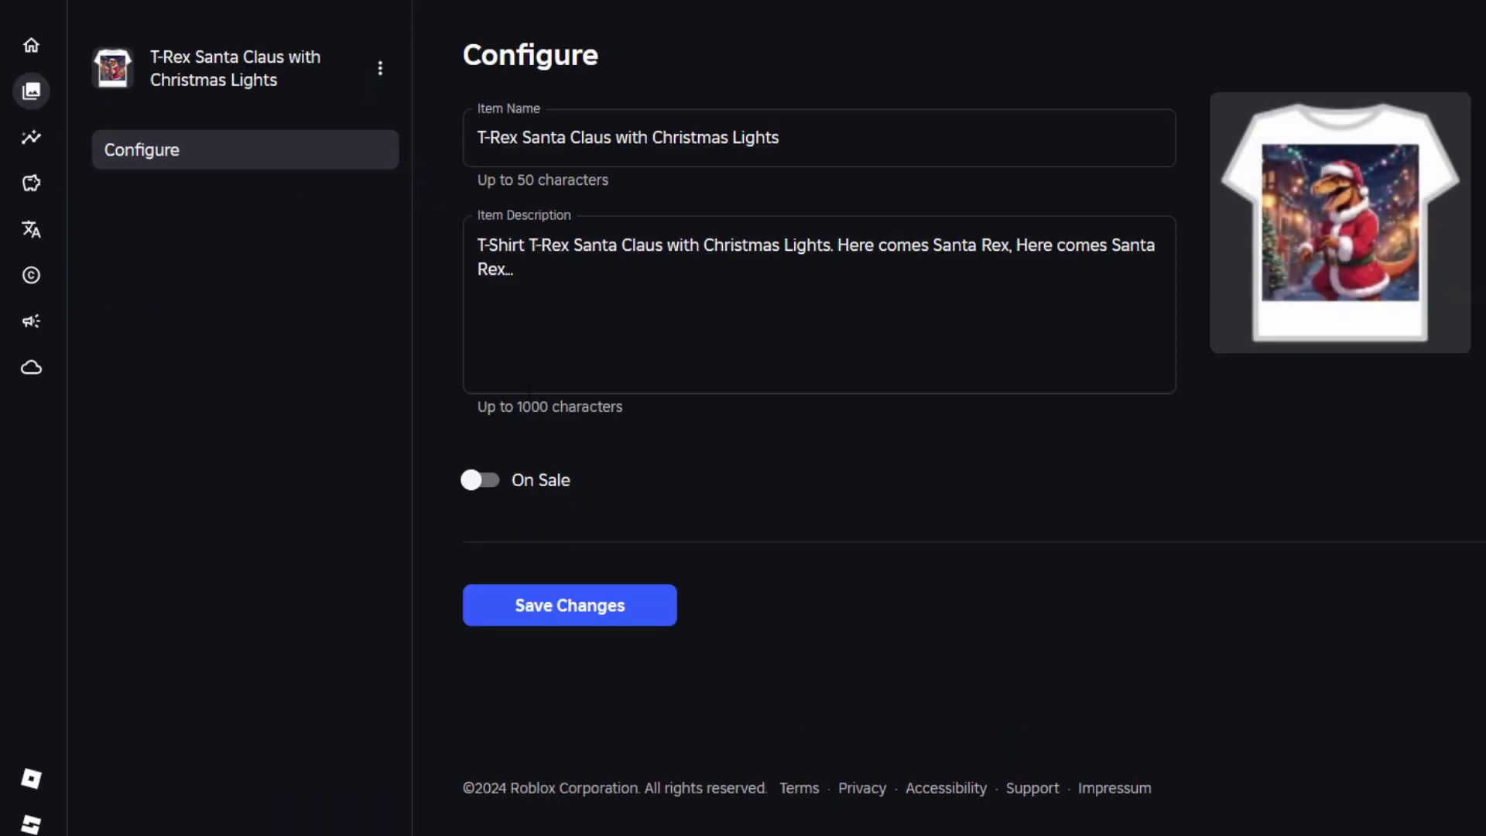
click(483, 483)
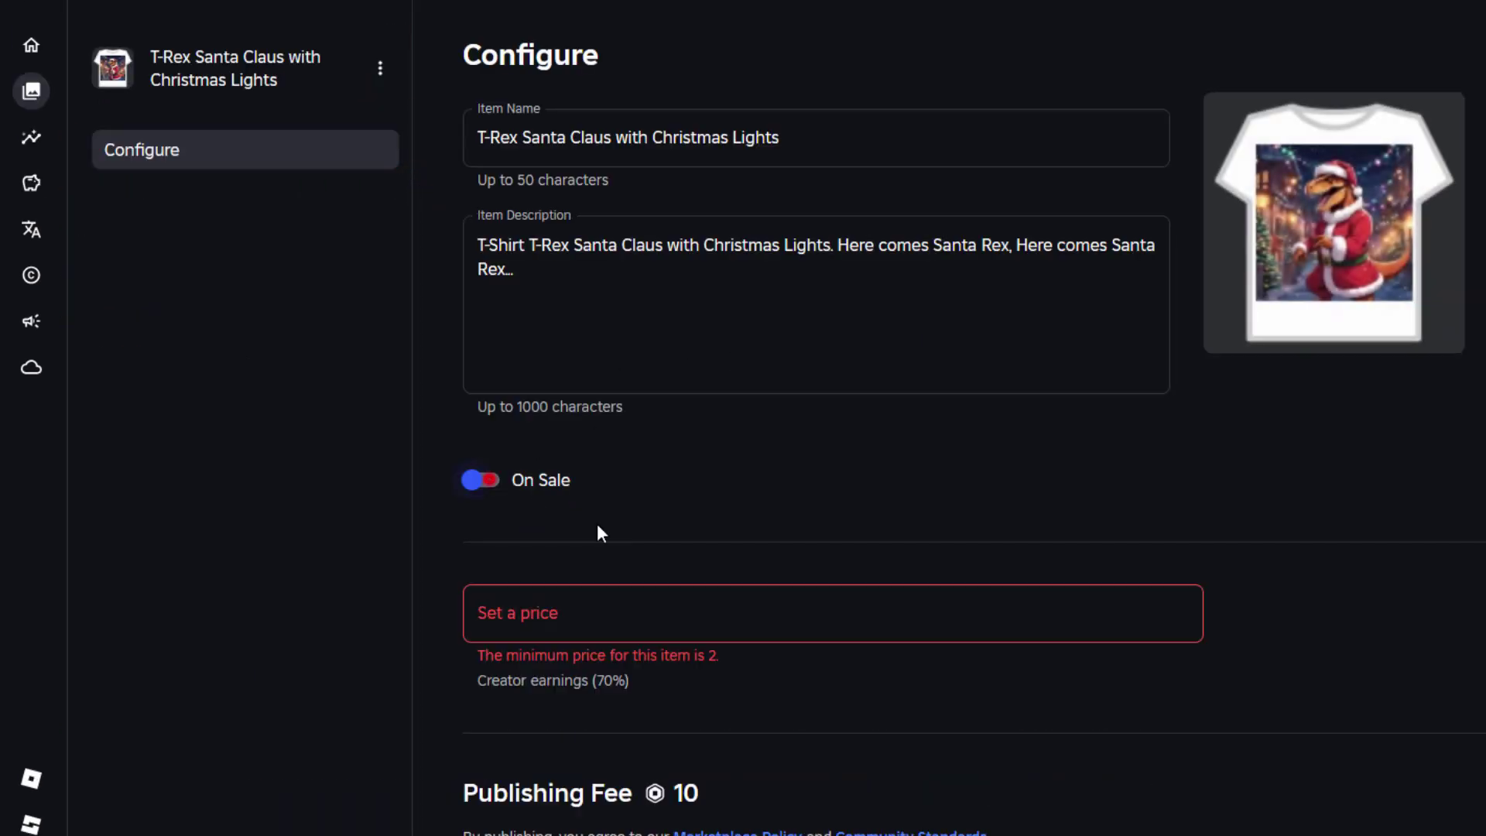
click(628, 631)
scroll(619, 588, down, 1)
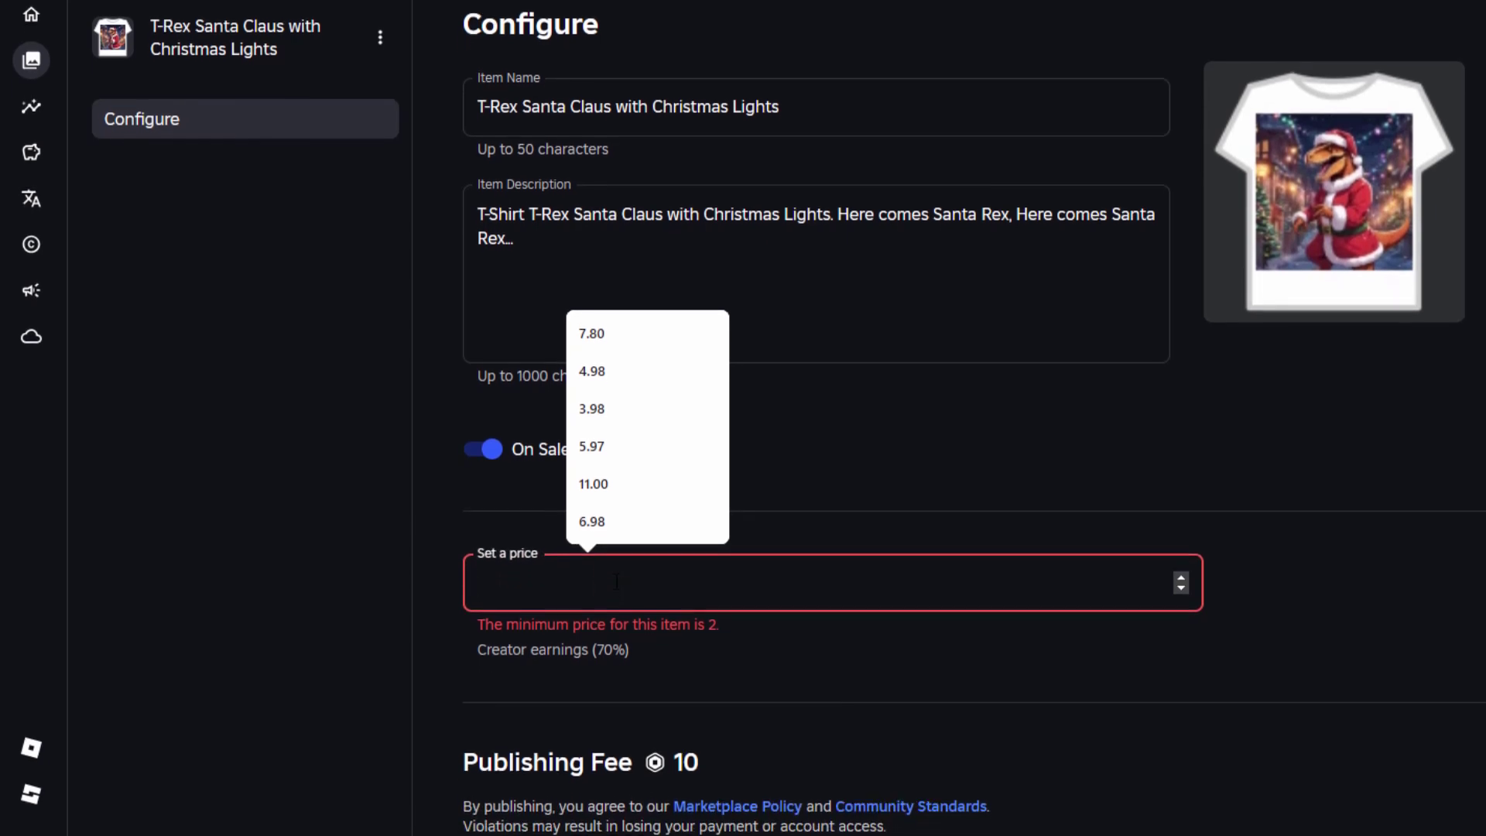
text(2)
click(796, 630)
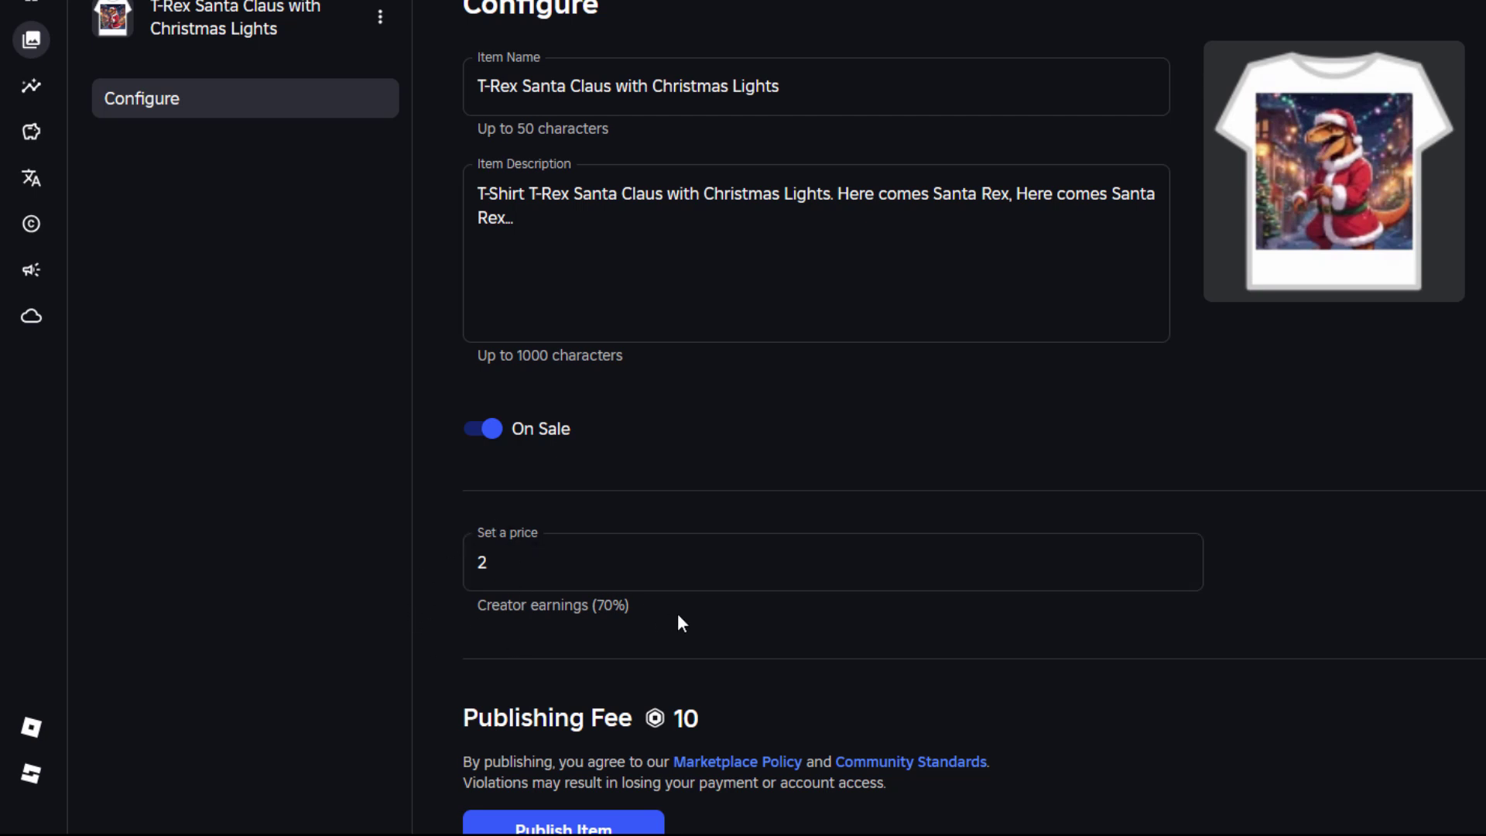
scroll(678, 619, down, 1)
Step: Publish the T-Rex shirt, paying the 10 Robux publishing fee
click(590, 724)
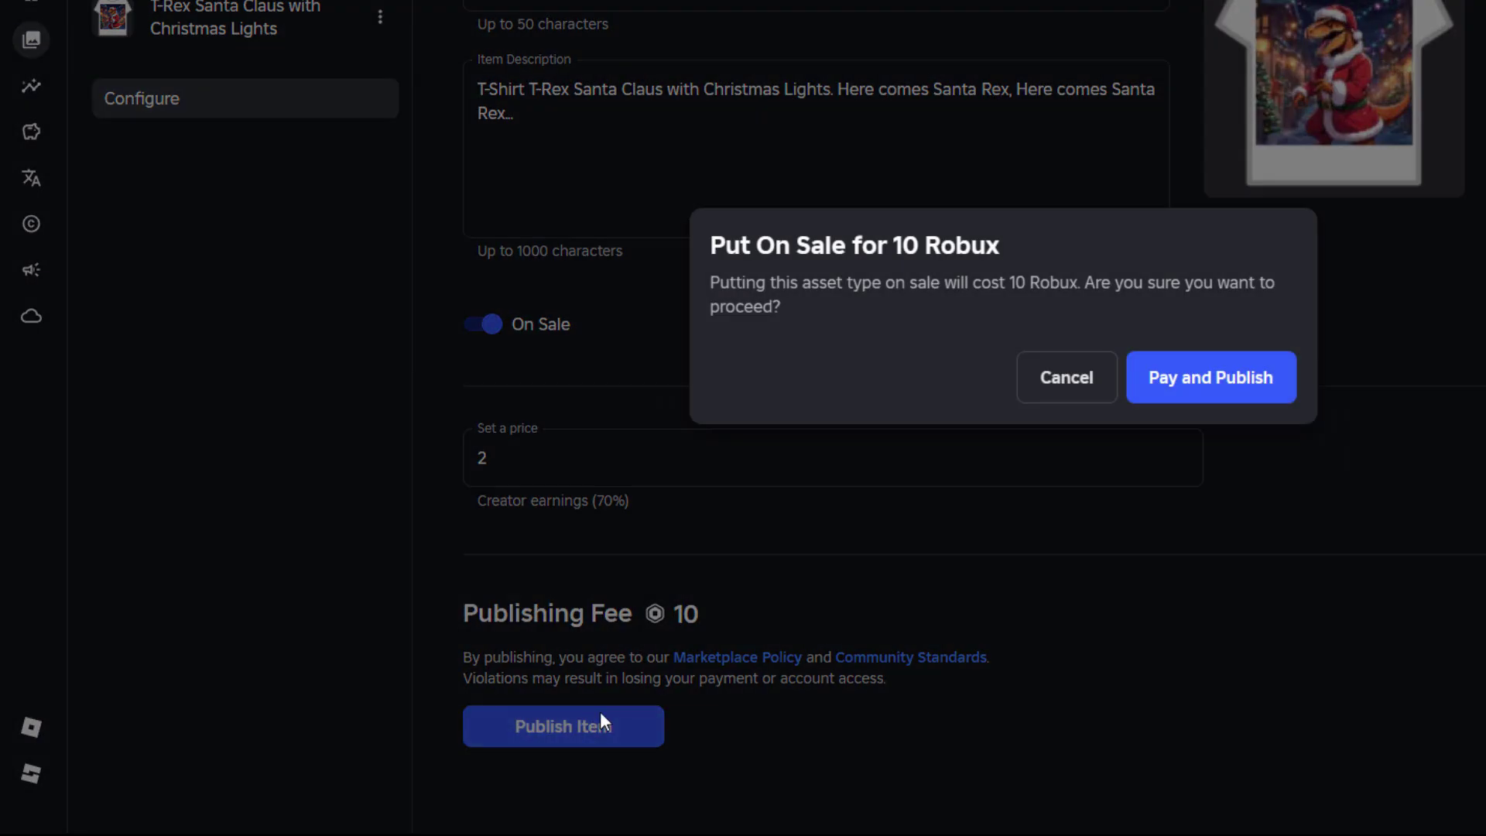
click(1231, 387)
scroll(405, 520, down, 1)
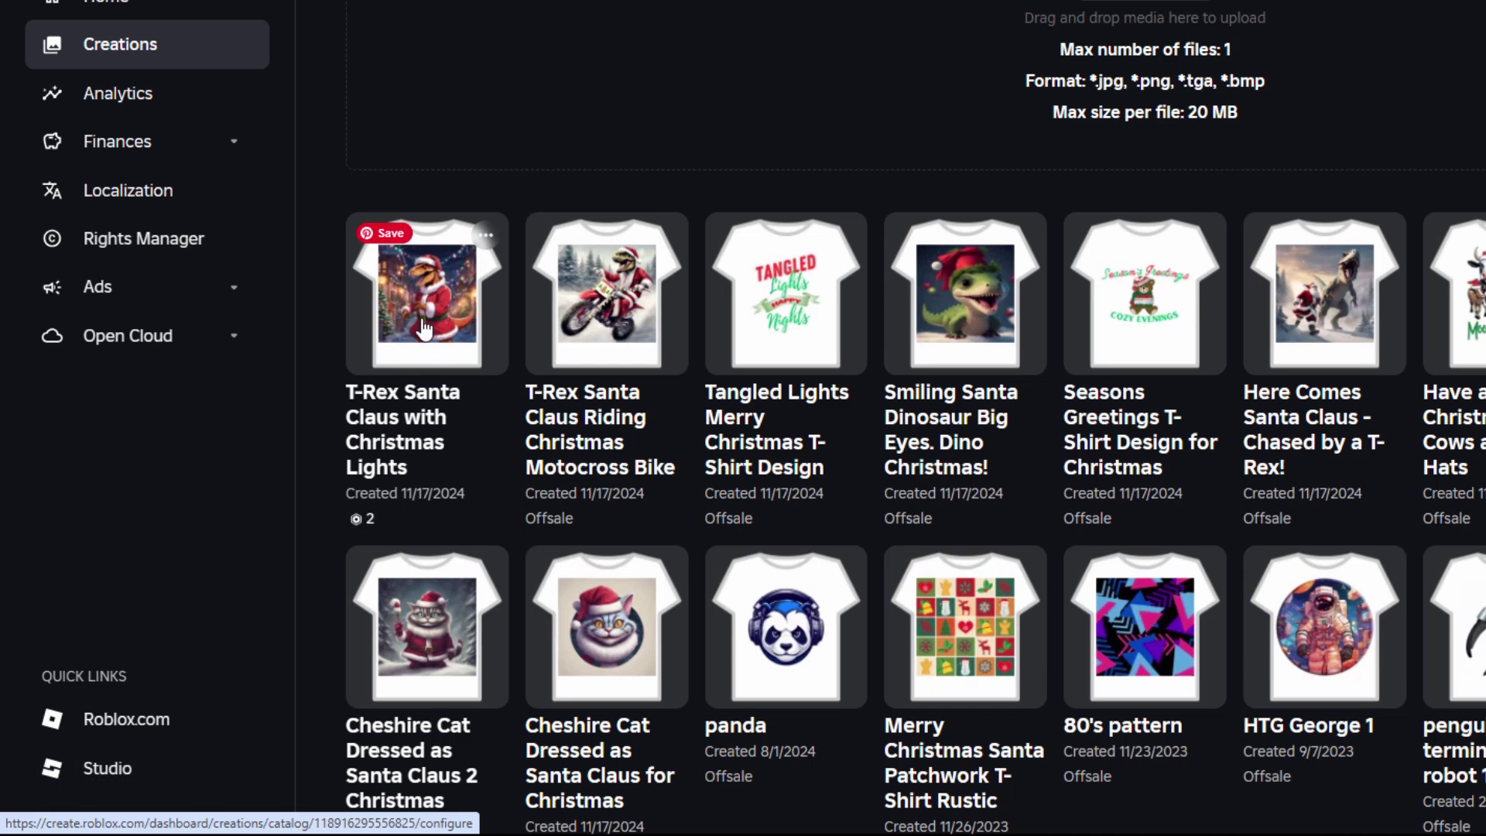
scroll(428, 521, down, 1)
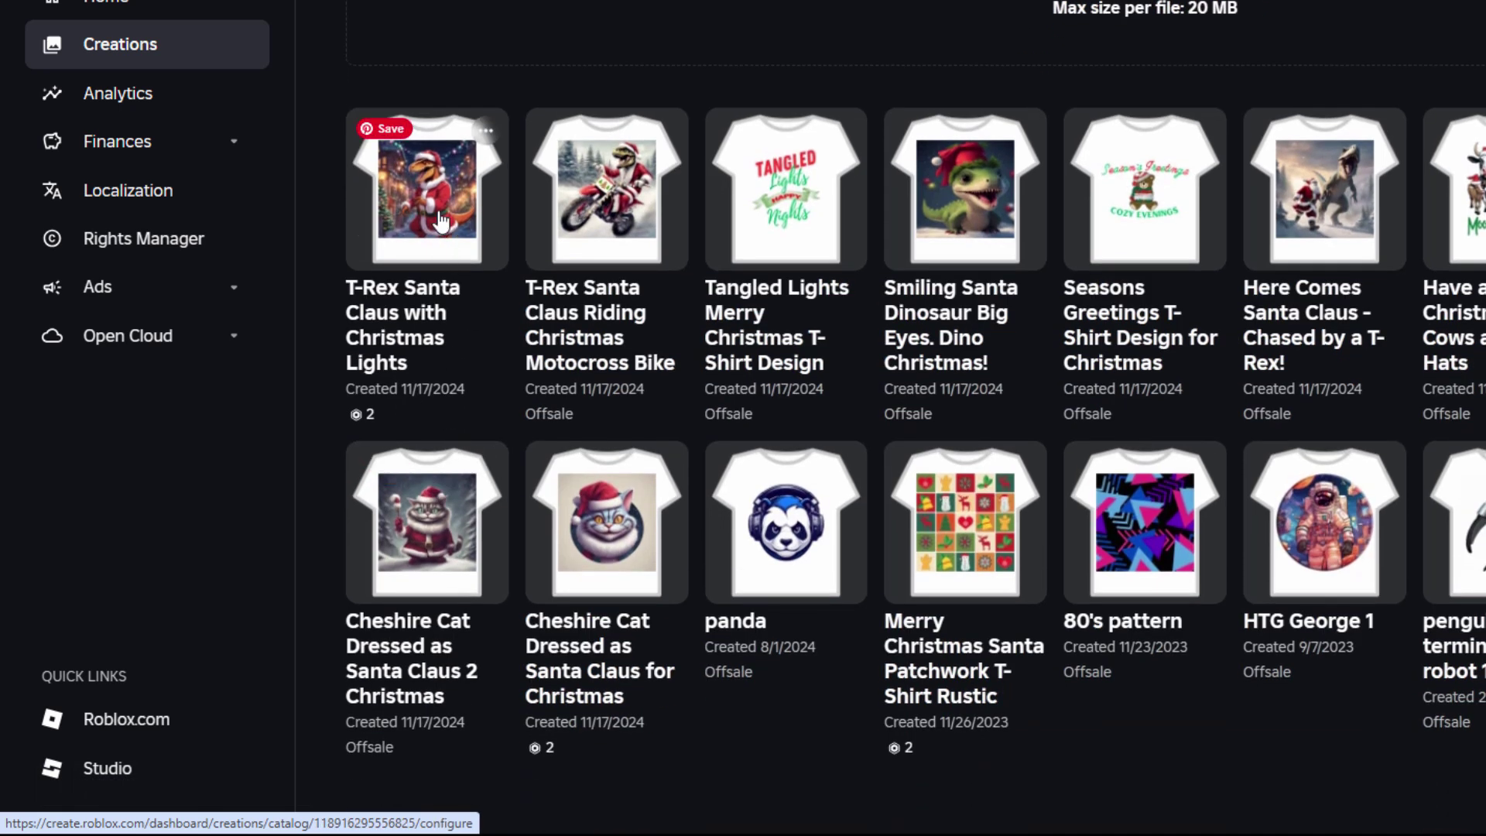